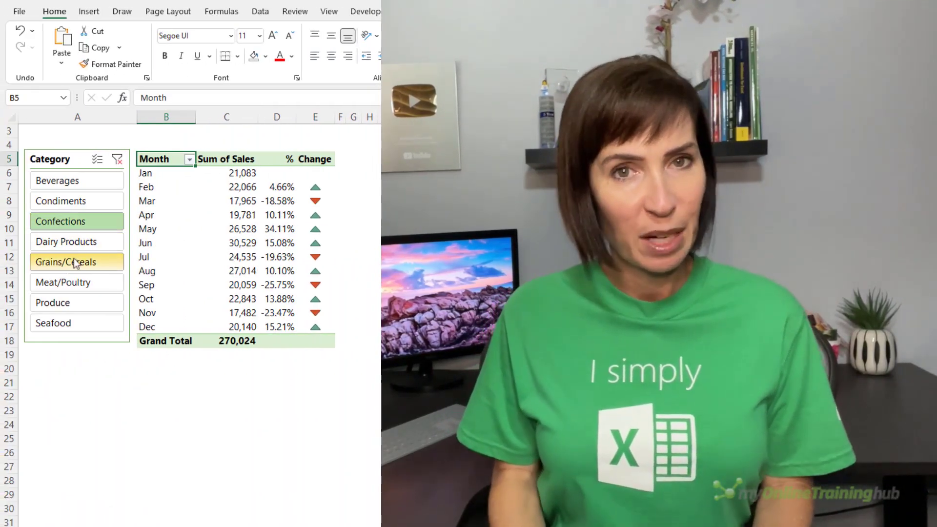
Filter the pivot with the Category slicer to Grains/Cereals, then Seafood, then Confections only.
{"action": "left_click", "coordinate": [73, 261]}
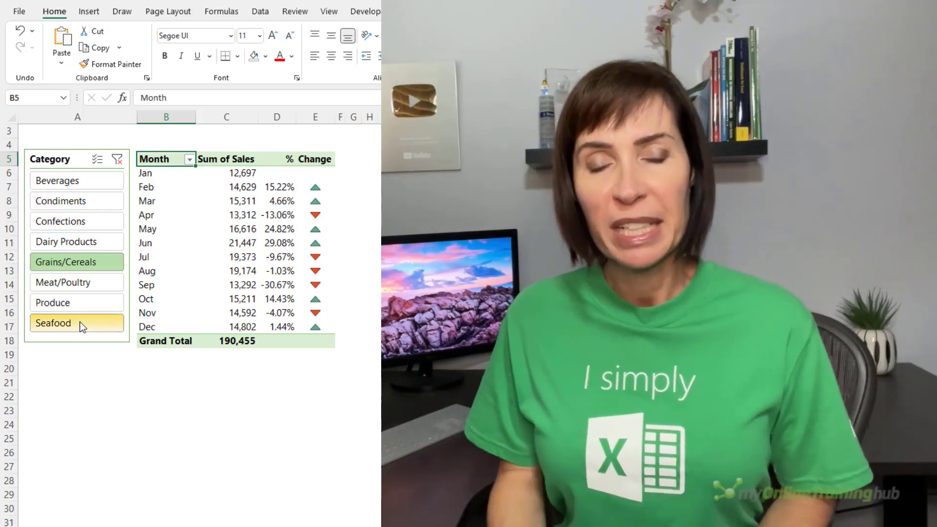
{"action": "left_click", "coordinate": [80, 321]}
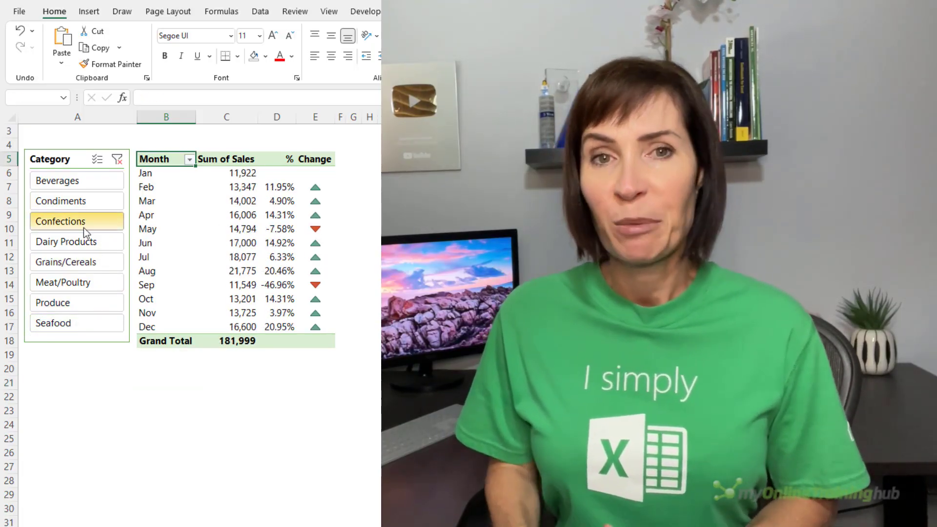
{"action": "left_click", "coordinate": [83, 226]}
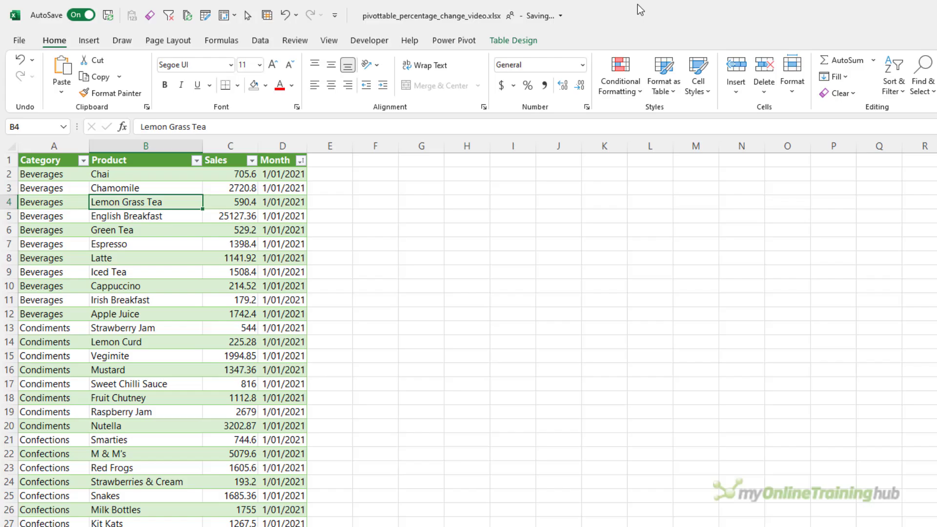
Insert a PivotTable from the sales table on the existing Pivot sheet at cell B5.
{"action": "left_click", "coordinate": [89, 41]}
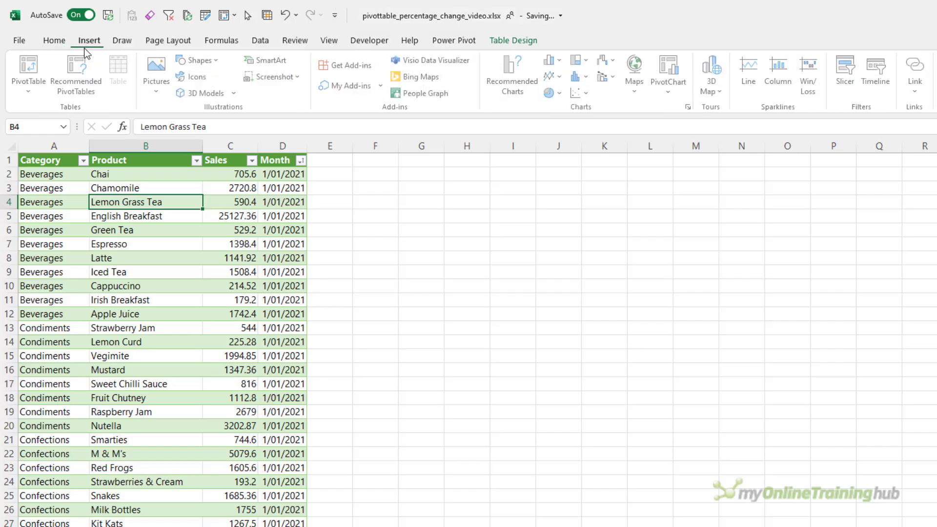
{"action": "left_click", "coordinate": [47, 73]}
{"action": "left_click", "coordinate": [540, 447]}
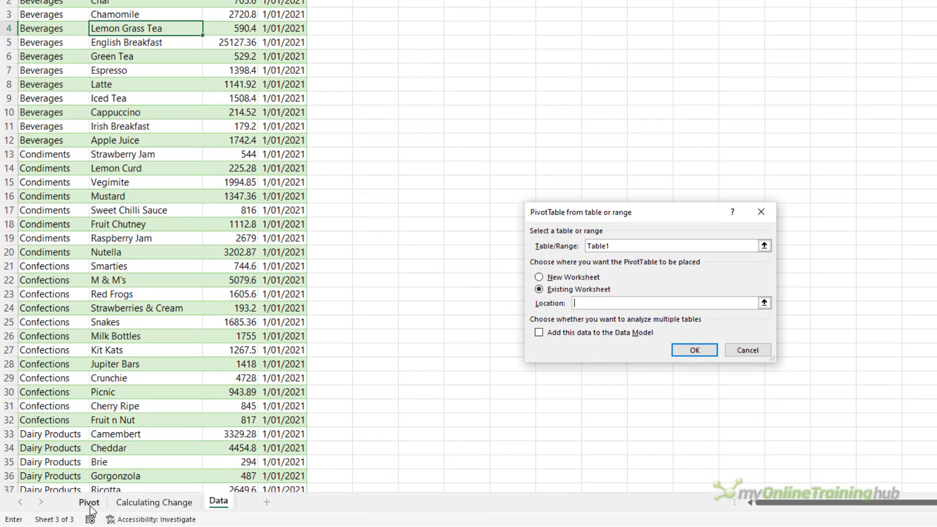
{"action": "left_click", "coordinate": [89, 501]}
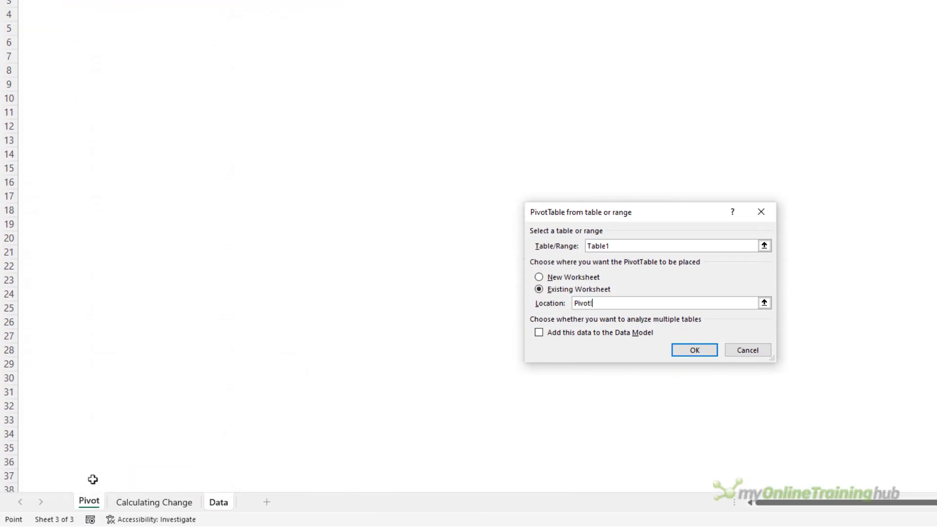
{"action": "left_click", "coordinate": [142, 31]}
{"action": "left_click", "coordinate": [695, 350]}
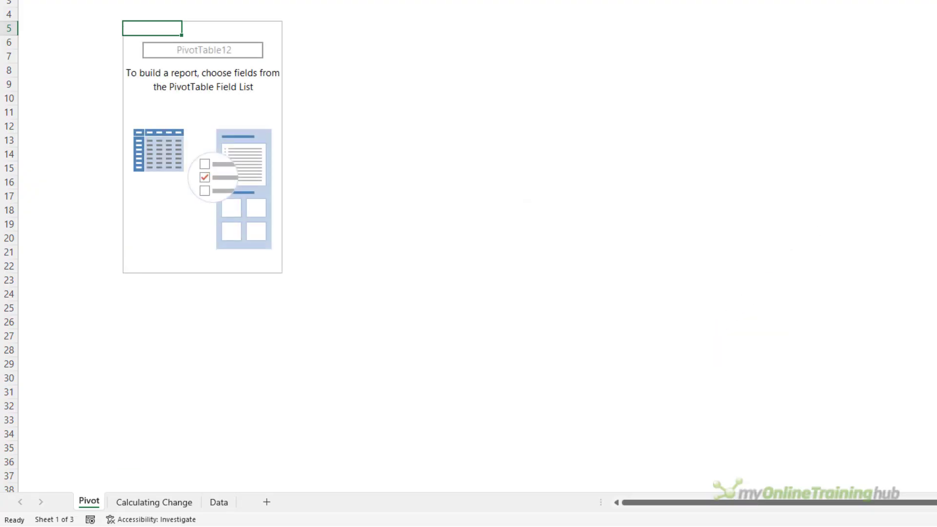
Enlarge the field list and add Sales to values and Month to rows.
{"action": "left_click_drag", "start_coordinate": [502, 46], "coordinate": [466, 35]}
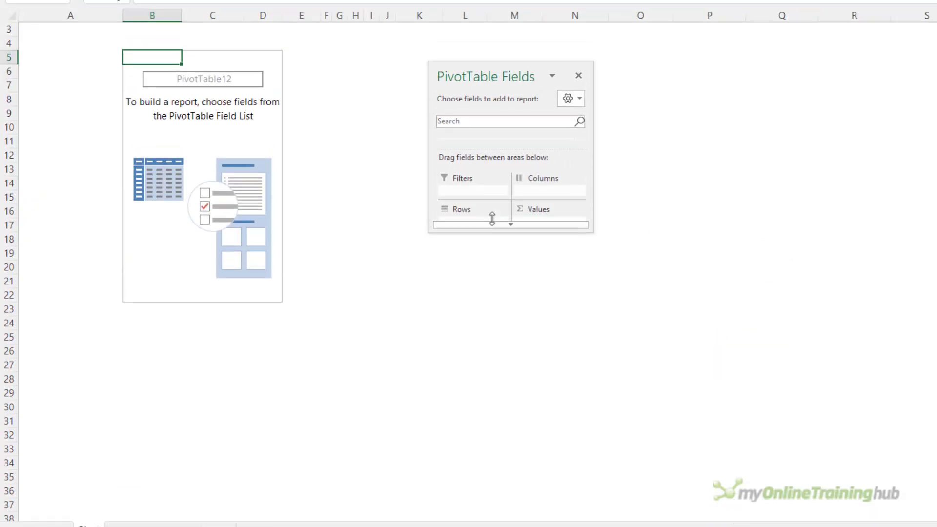
{"action": "left_click_drag", "start_coordinate": [493, 196], "coordinate": [476, 357]}
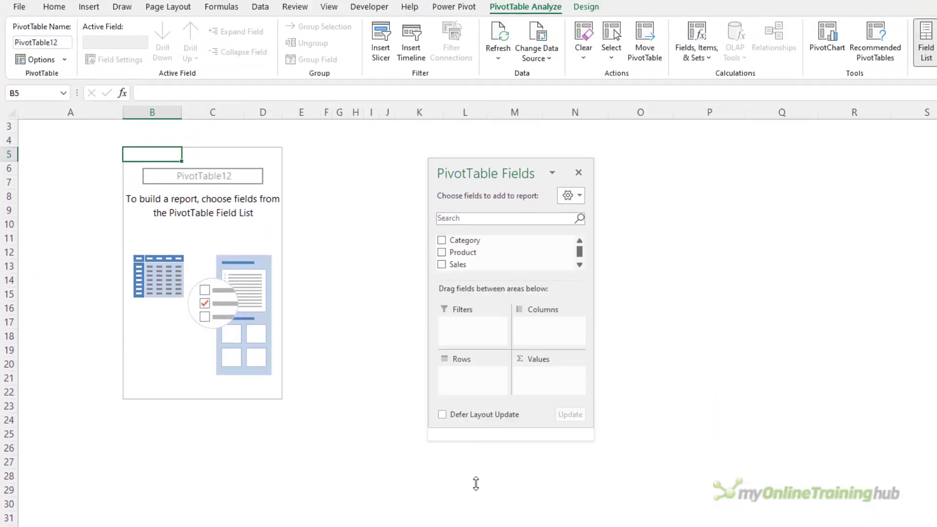
{"action": "left_click_drag", "start_coordinate": [476, 483], "coordinate": [471, 503]}
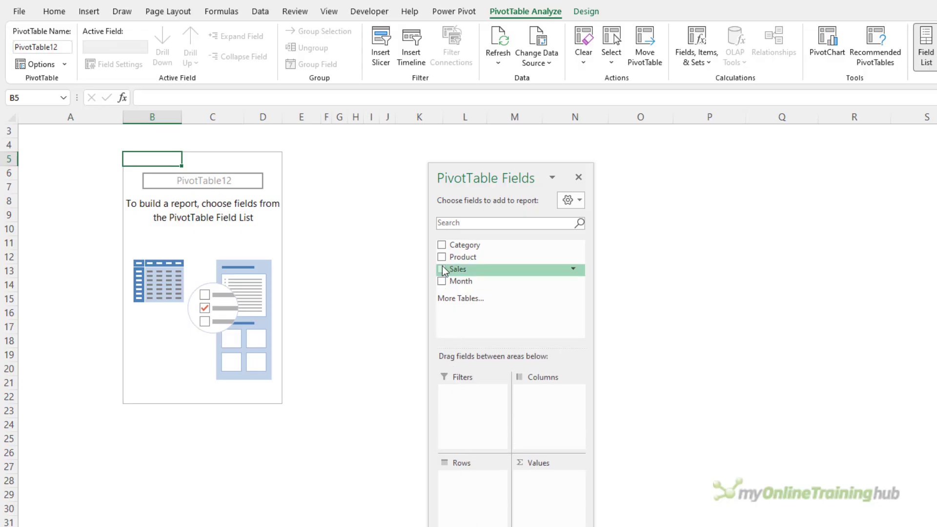
{"action": "left_click", "coordinate": [442, 269]}
{"action": "left_click", "coordinate": [442, 281]}
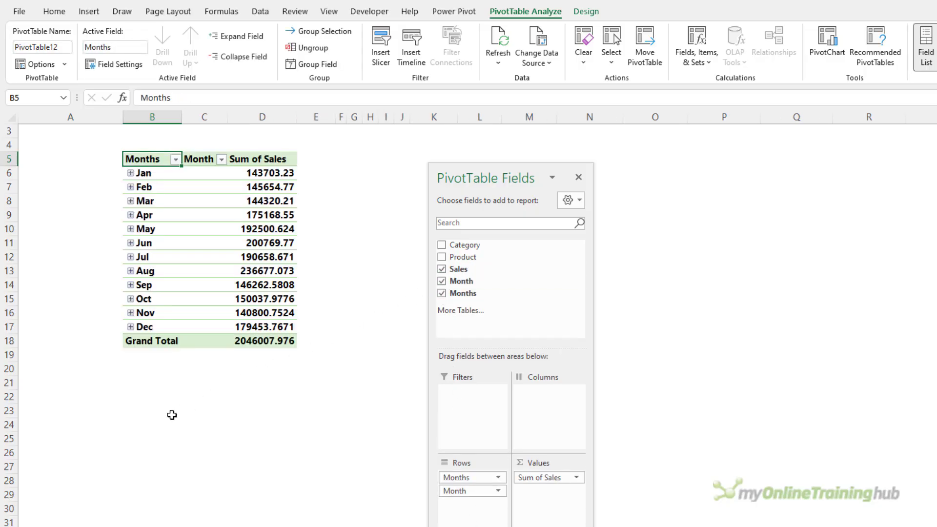
Undo the automatic grouping and regroup the Month dates by Months so rows read Jan–Dec.
{"action": "key", "text": "ctrl+z"}
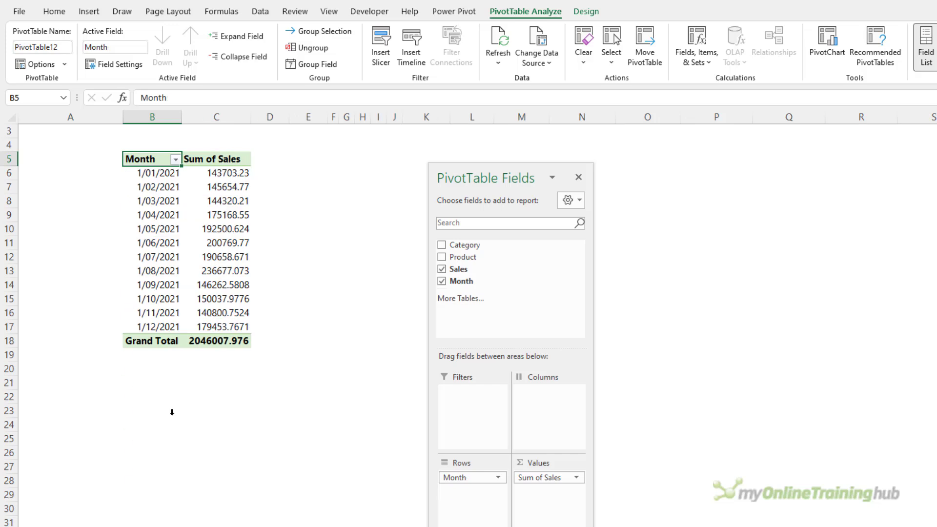
{"action": "right_click", "coordinate": [158, 246]}
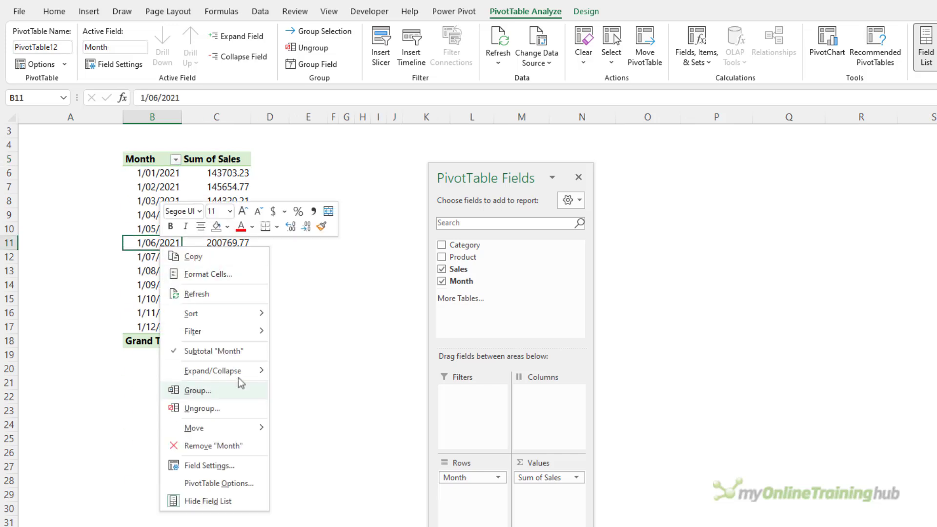
{"action": "left_click", "coordinate": [250, 396]}
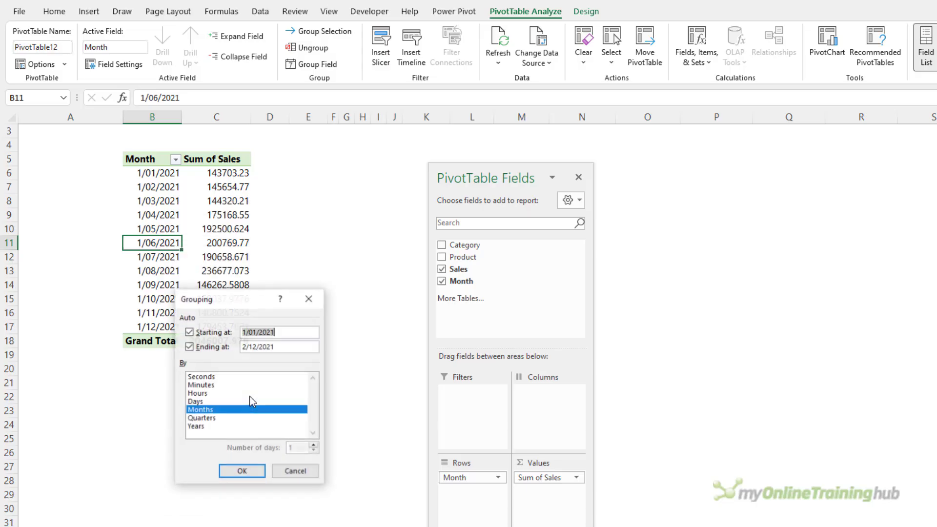
{"action": "left_click", "coordinate": [229, 471]}
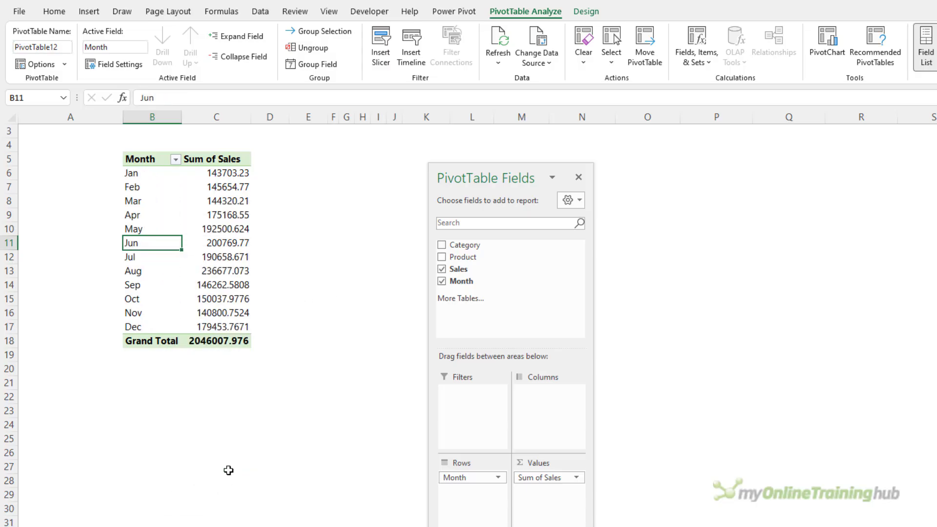
Format Sum of Sales as Number with 0 decimals and a thousands separator.
{"action": "right_click", "coordinate": [213, 226]}
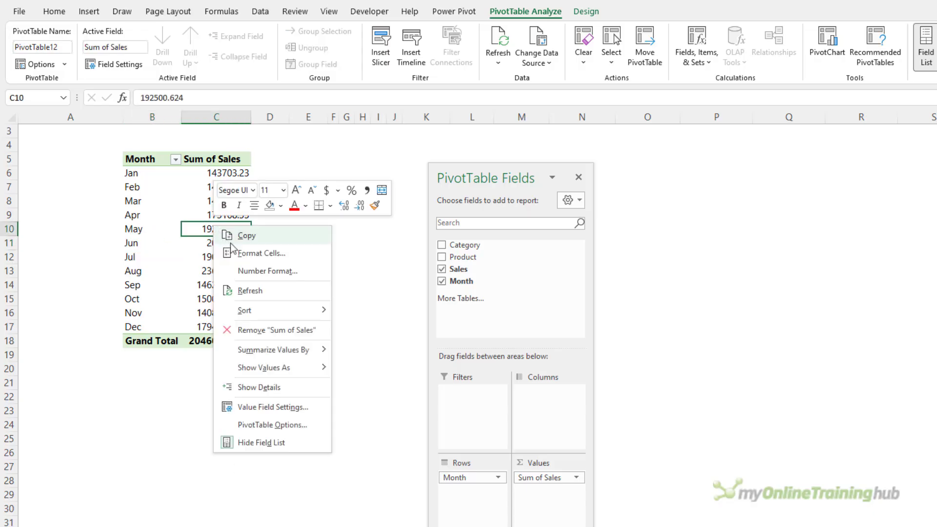
{"action": "left_click", "coordinate": [261, 271]}
{"action": "left_click", "coordinate": [139, 176]}
{"action": "left_click", "coordinate": [199, 213]}
{"action": "left_click", "coordinate": [250, 197]}
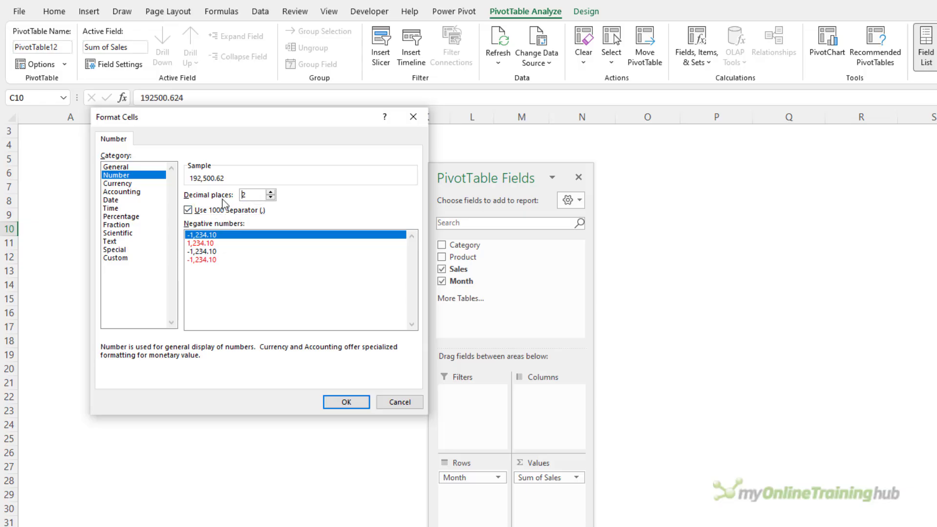
{"action": "key", "text": "BackSpace"}
{"action": "type", "text": "0"}
{"action": "left_click", "coordinate": [330, 406]}
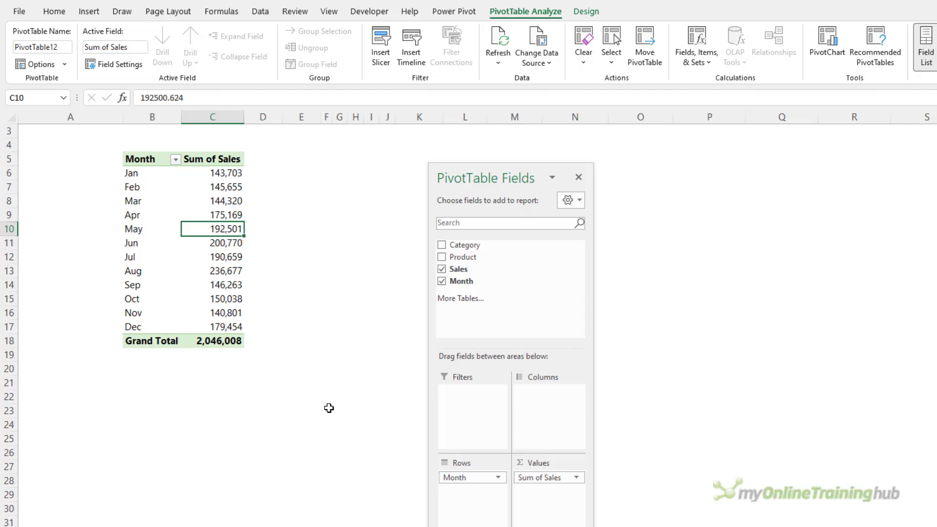
Add Sales again as Sum of Sales2, shown as % Difference From the (previous) Month.
{"action": "left_click_drag", "start_coordinate": [445, 269], "coordinate": [545, 490]}
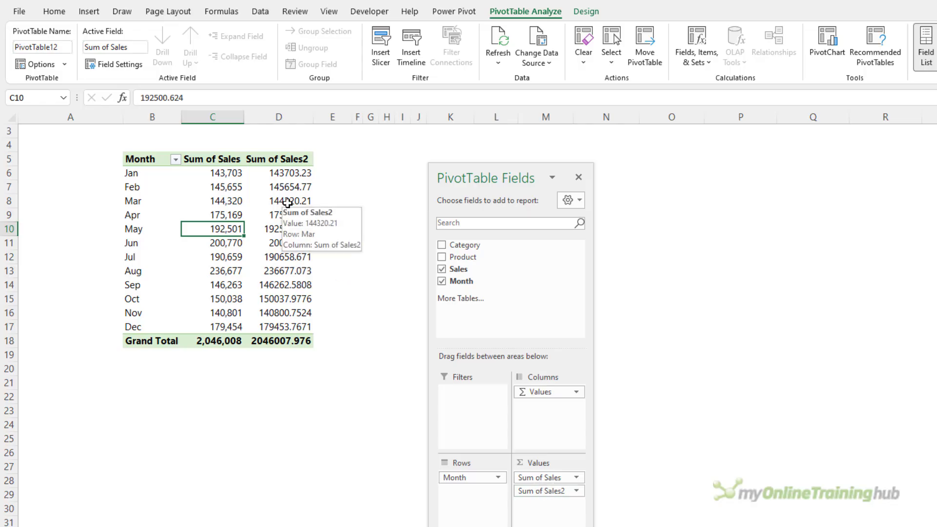
{"action": "left_click_drag", "start_coordinate": [479, 175], "coordinate": [530, 154]}
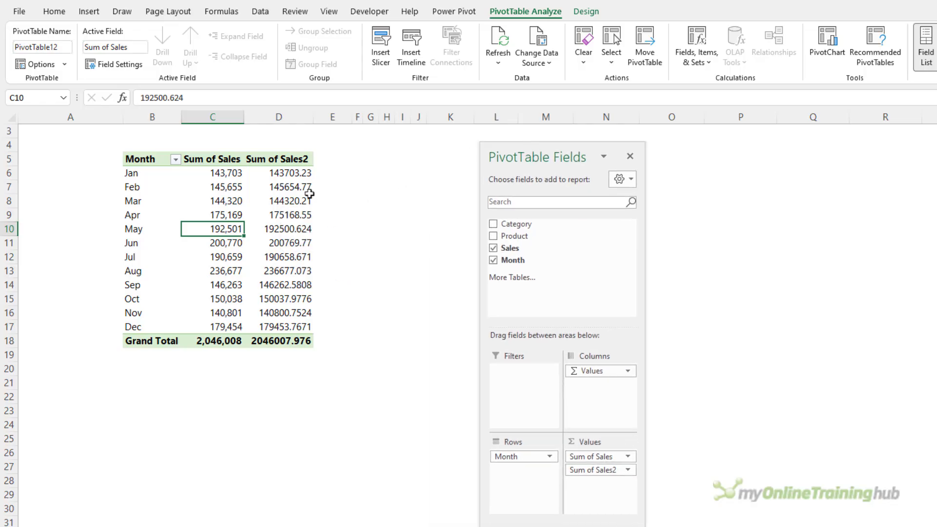
{"action": "right_click", "coordinate": [279, 192]}
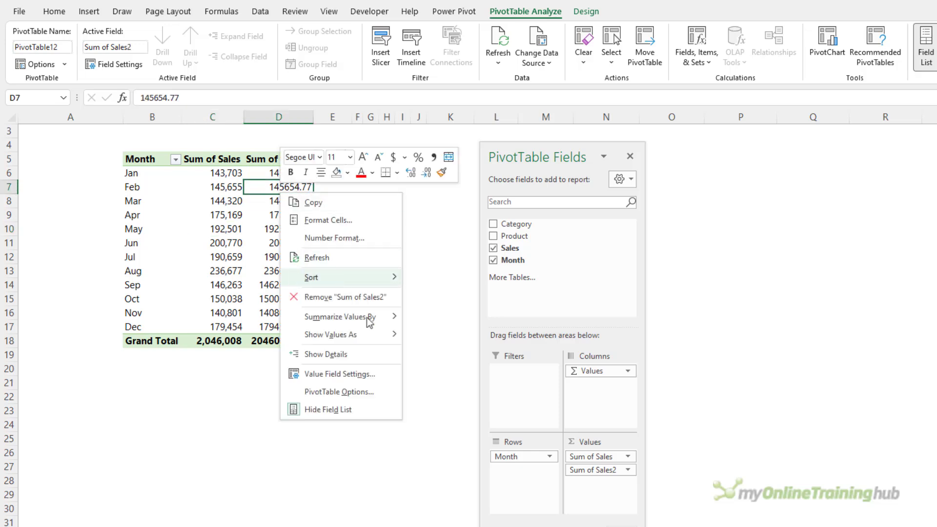
{"action": "mouse_move", "coordinate": [378, 335]}
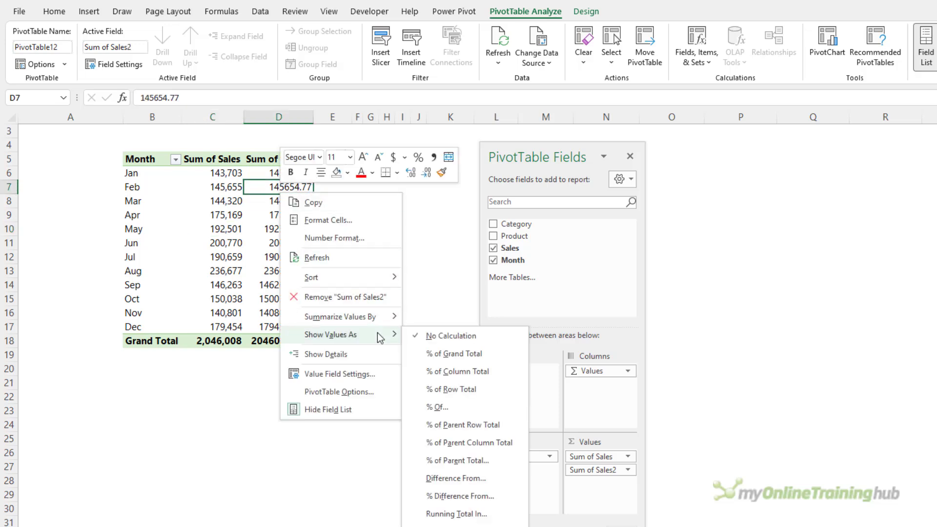
{"action": "left_click", "coordinate": [498, 500]}
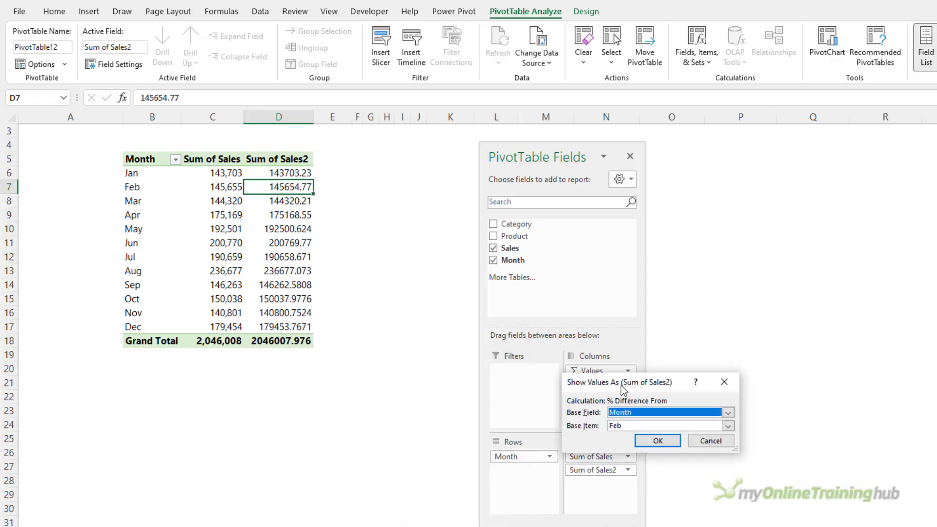
{"action": "left_click_drag", "start_coordinate": [620, 385], "coordinate": [248, 212]}
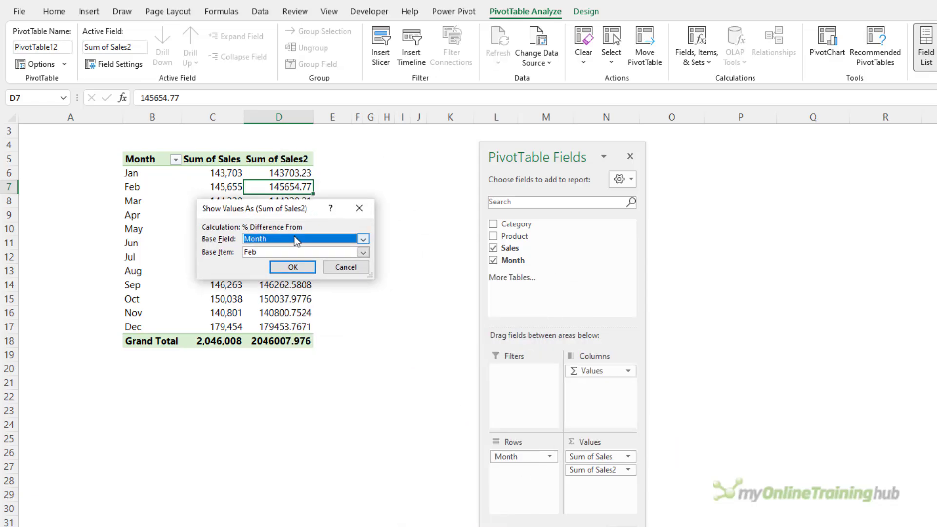
{"action": "left_click", "coordinate": [362, 252]}
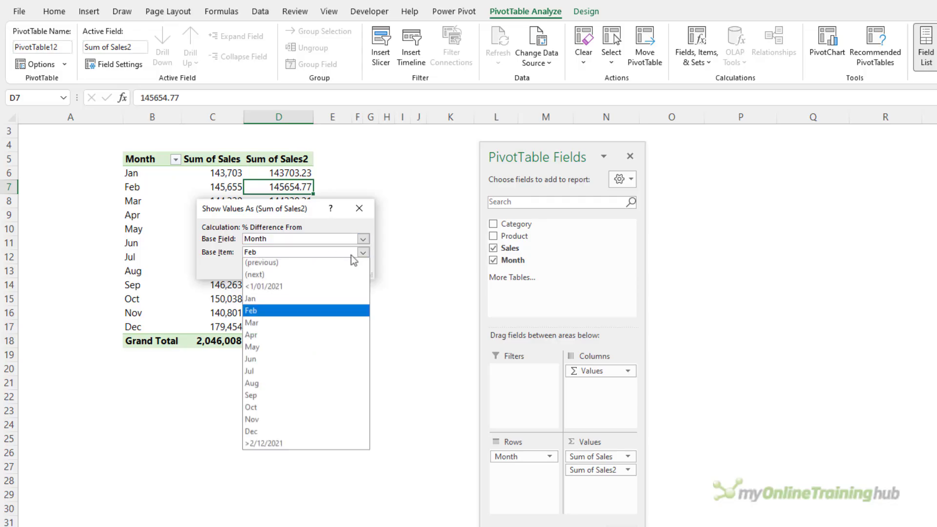
{"action": "left_click", "coordinate": [318, 272]}
{"action": "left_click", "coordinate": [298, 267]}
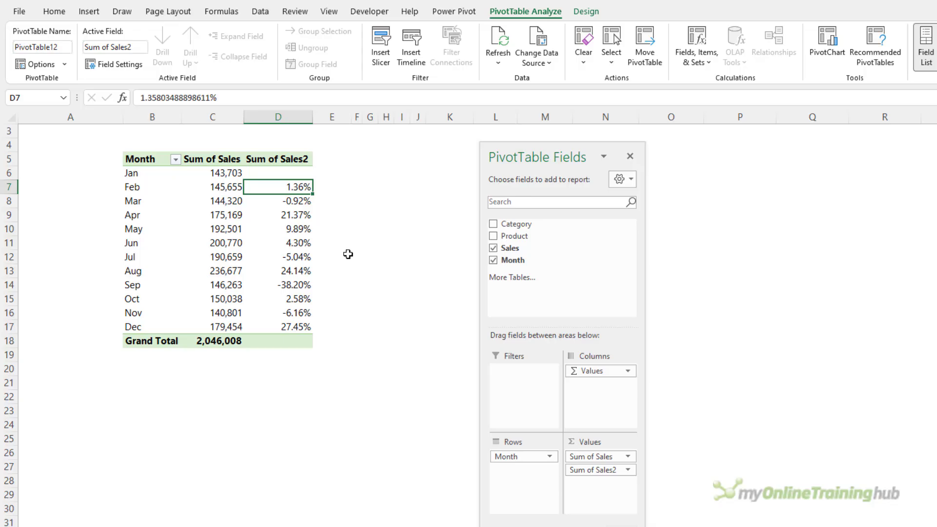
Add a third Sales copy, Sum of Sales3, as % Difference From the previous month.
{"action": "left_click_drag", "start_coordinate": [527, 248], "coordinate": [601, 482]}
{"action": "right_click", "coordinate": [364, 202]}
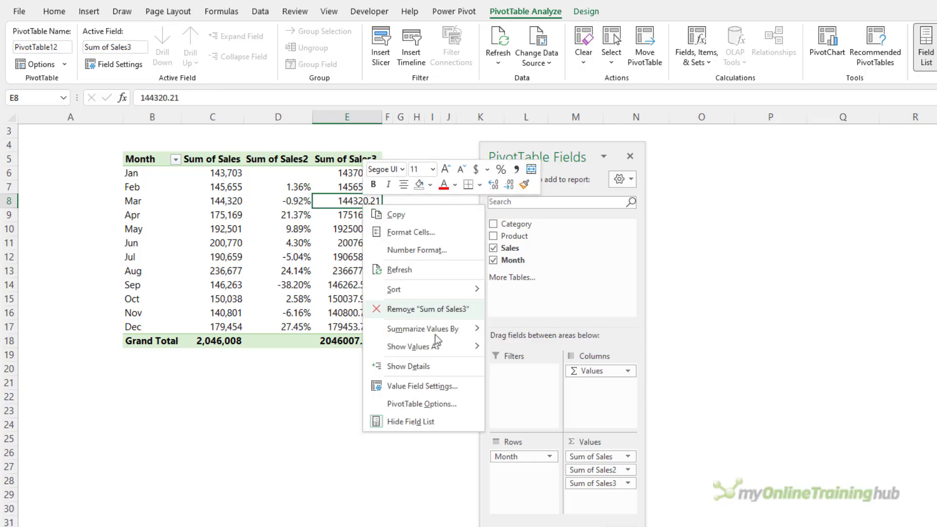
{"action": "mouse_move", "coordinate": [440, 344]}
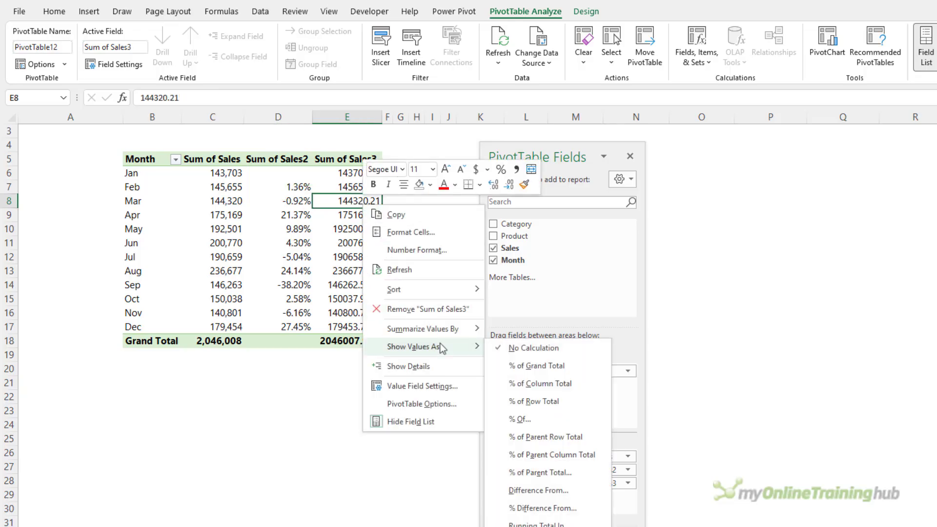
{"action": "left_click", "coordinate": [560, 510]}
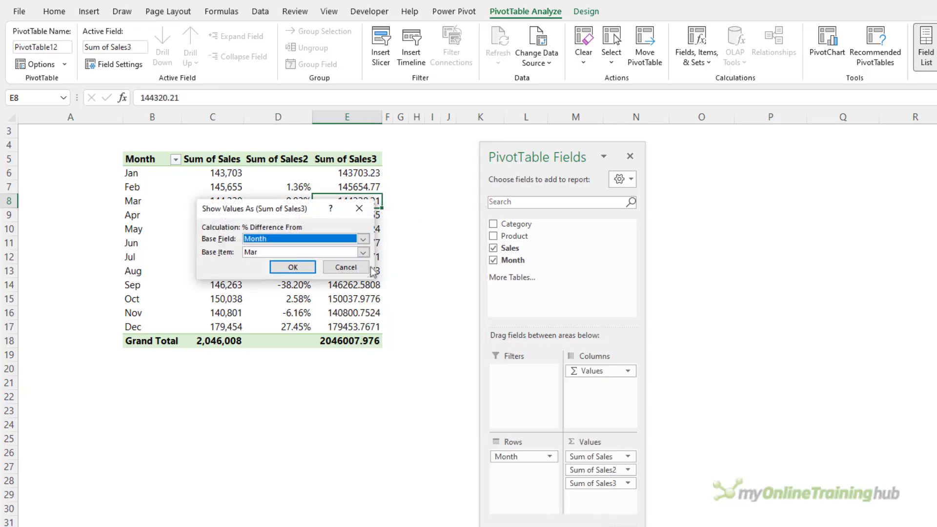
{"action": "left_click", "coordinate": [363, 252]}
{"action": "left_click", "coordinate": [309, 265]}
{"action": "left_click", "coordinate": [298, 267]}
Apply the 3 Triangles icon set to all Sum of Sales3 values for Month.
{"action": "left_click_drag", "start_coordinate": [338, 174], "coordinate": [338, 328]}
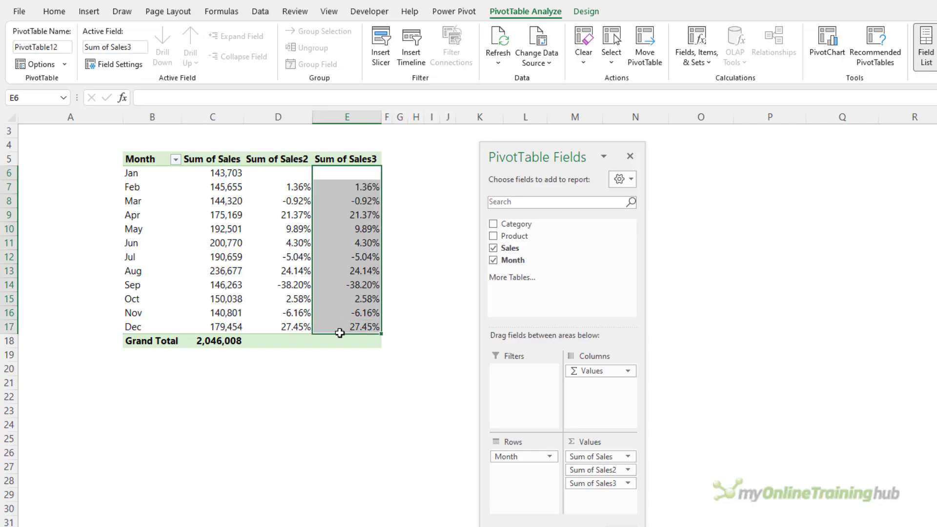
{"action": "left_click", "coordinate": [53, 12]}
{"action": "left_click", "coordinate": [611, 62]}
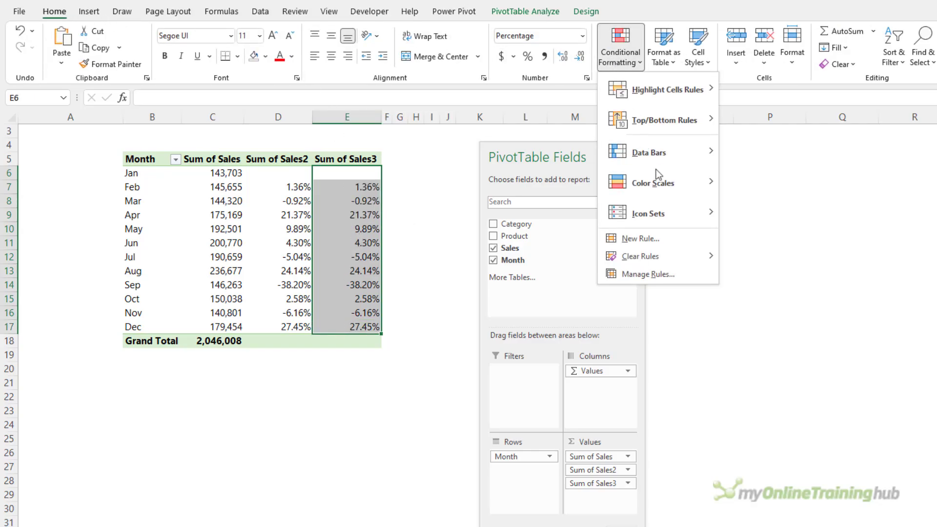
{"action": "mouse_move", "coordinate": [682, 204]}
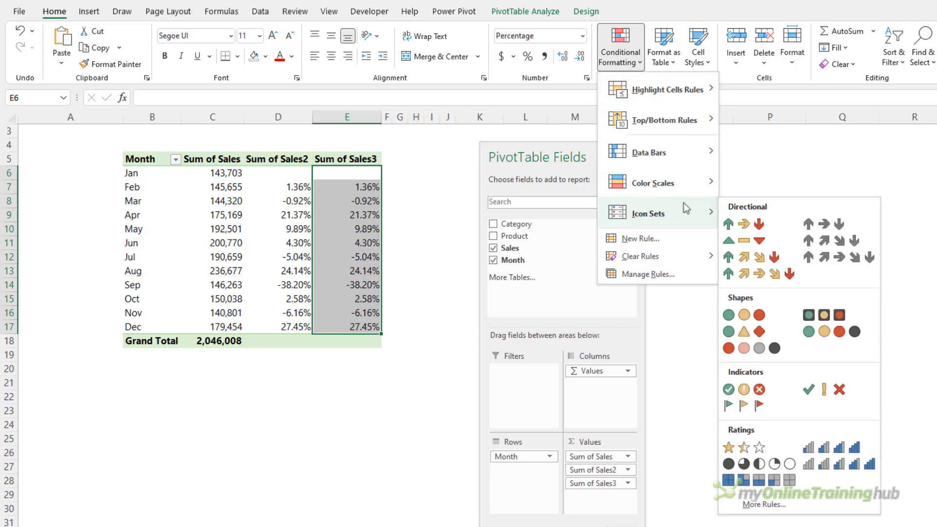
{"action": "left_click", "coordinate": [741, 244]}
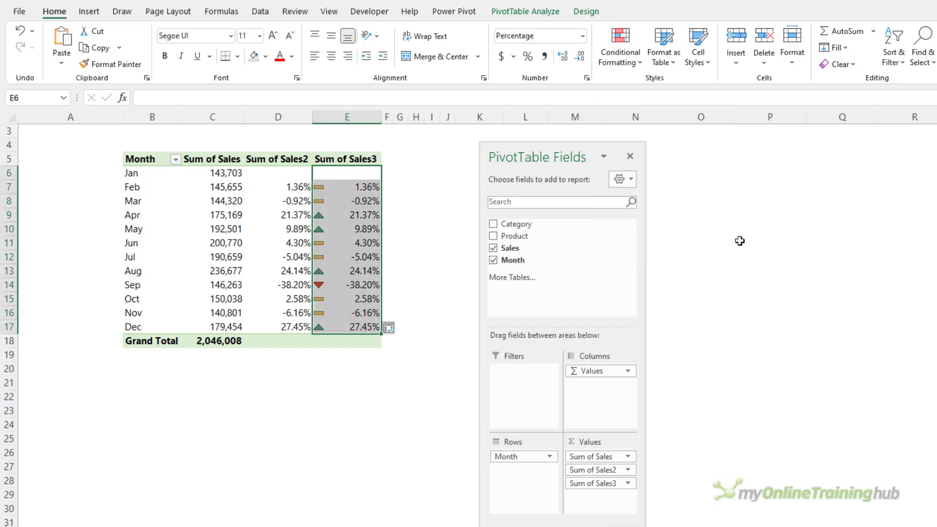
{"action": "left_click", "coordinate": [389, 327]}
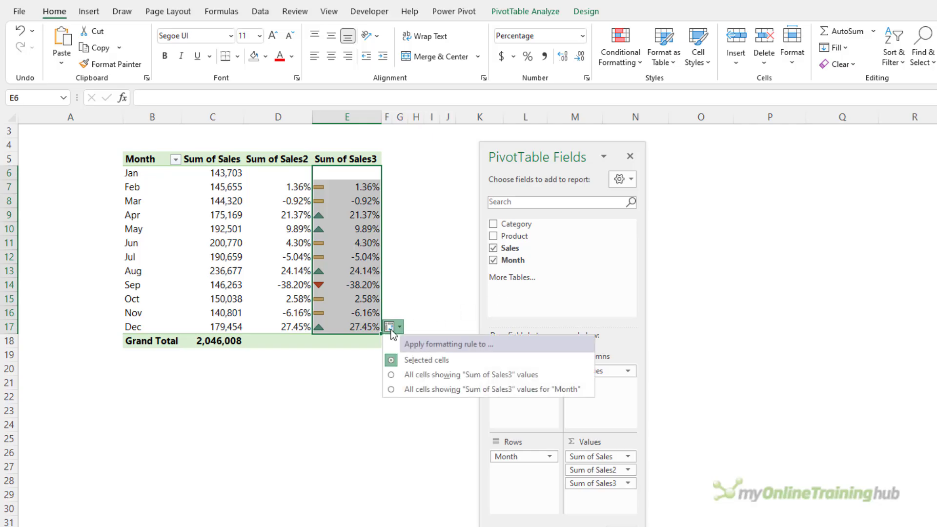
{"action": "left_click", "coordinate": [391, 389]}
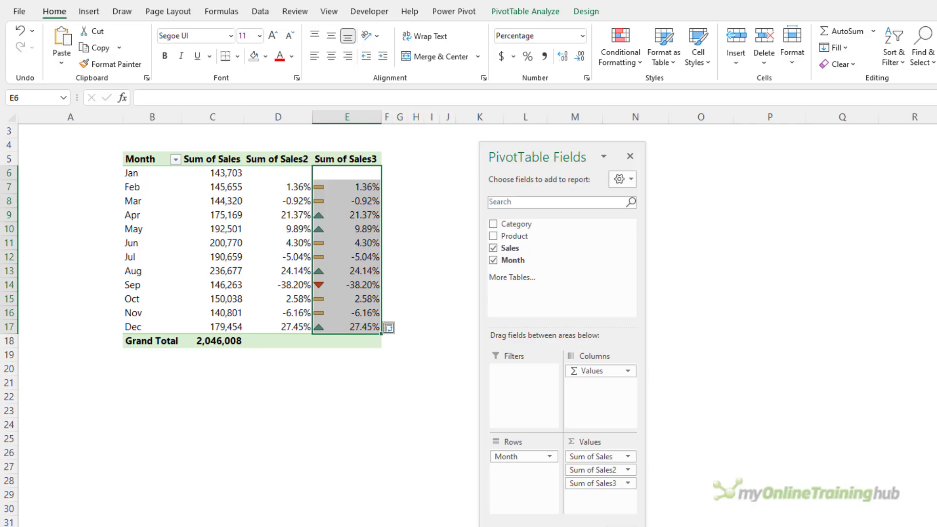
Edit the Icon Set rule so both threshold types use Number instead of Percent.
{"action": "left_click", "coordinate": [642, 61]}
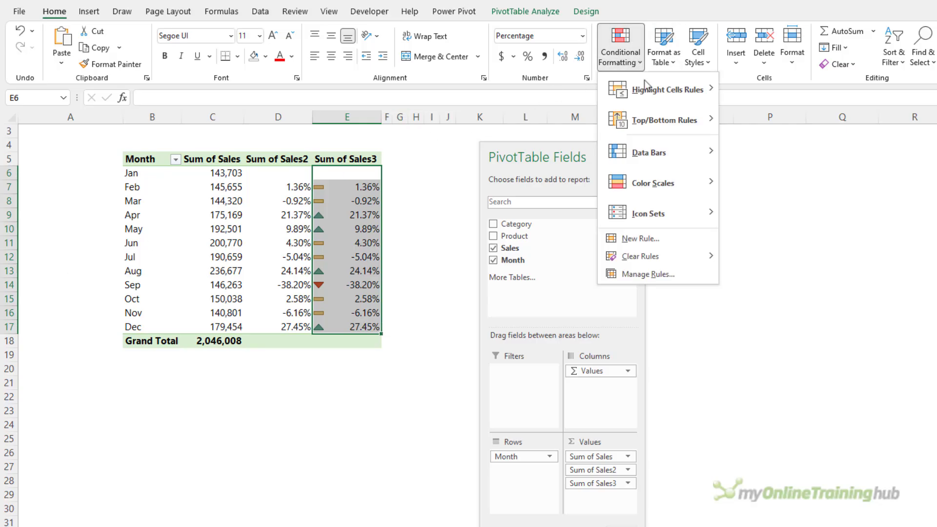
{"action": "left_click", "coordinate": [689, 276]}
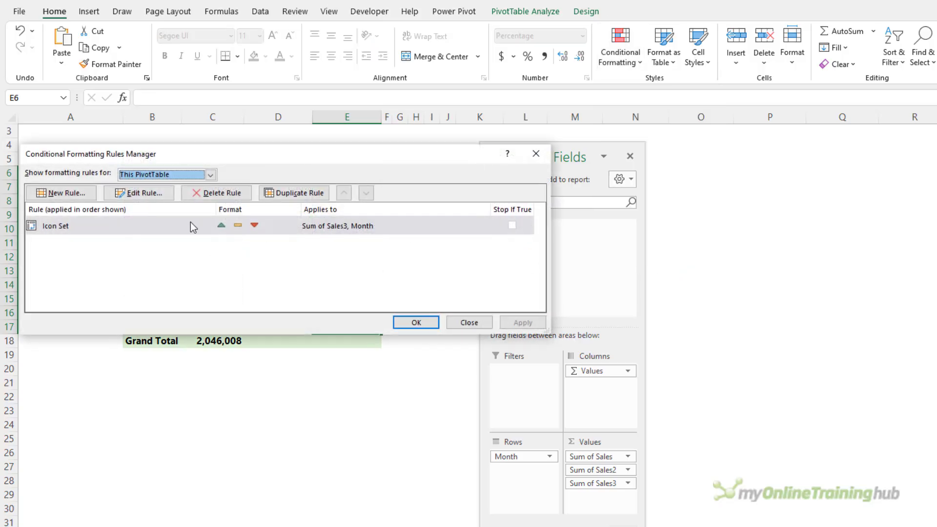
{"action": "double_click", "coordinate": [190, 225]}
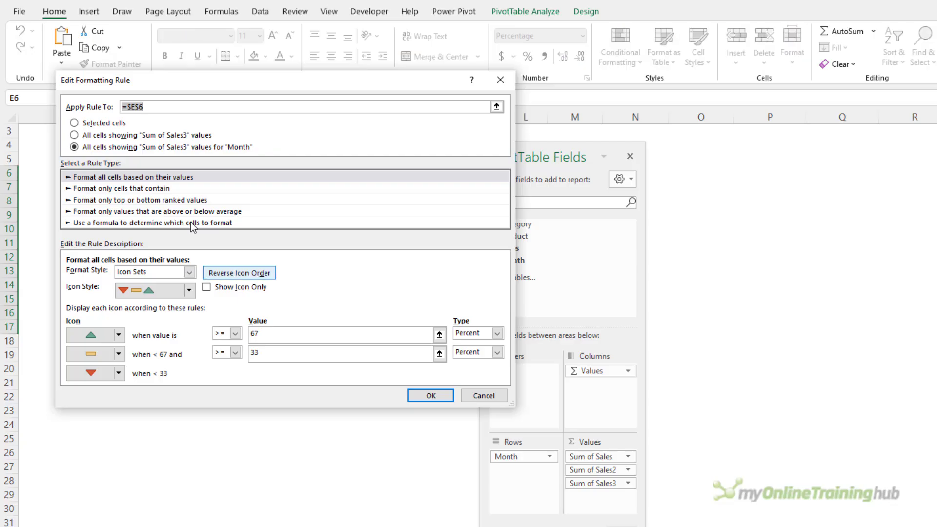
{"action": "left_click", "coordinate": [497, 333]}
{"action": "left_click", "coordinate": [469, 345]}
{"action": "left_click", "coordinate": [497, 352]}
{"action": "left_click", "coordinate": [488, 364]}
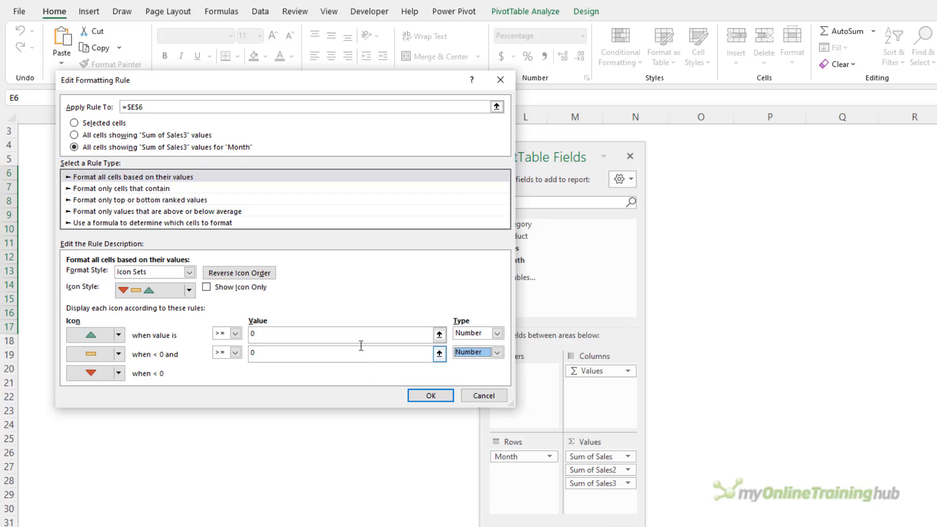
Tick Show Icon Only for the triangle rule and apply the changes.
{"action": "left_click_drag", "start_coordinate": [267, 79], "coordinate": [573, 124]}
{"action": "left_click_drag", "start_coordinate": [506, 126], "coordinate": [546, 131]}
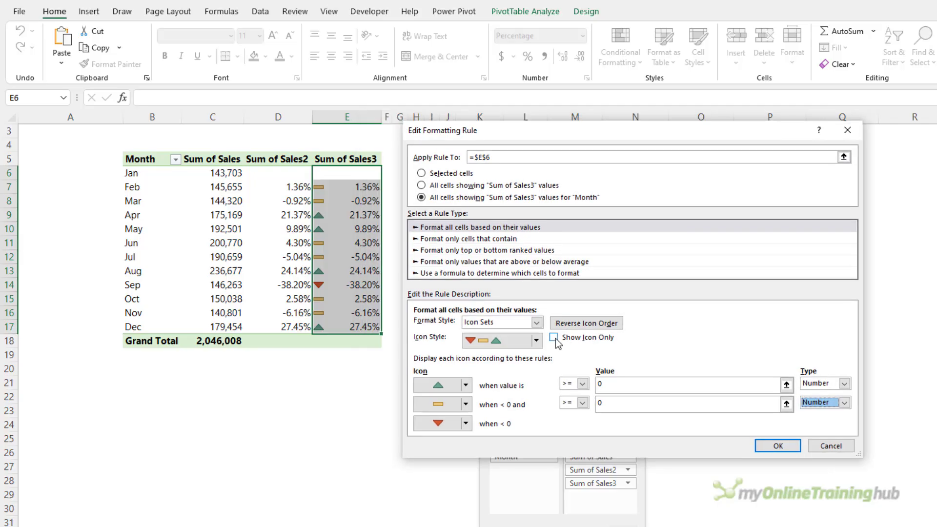
{"action": "left_click", "coordinate": [554, 337]}
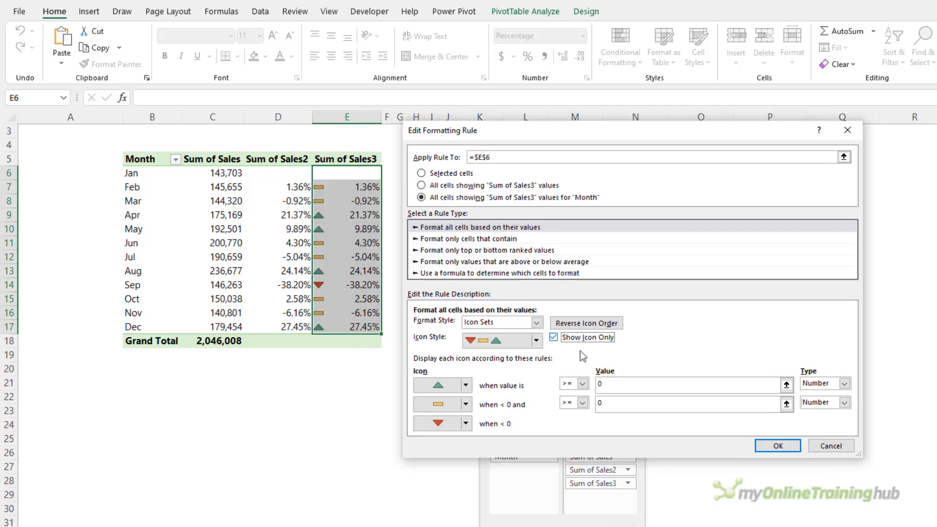
{"action": "left_click", "coordinate": [777, 445]}
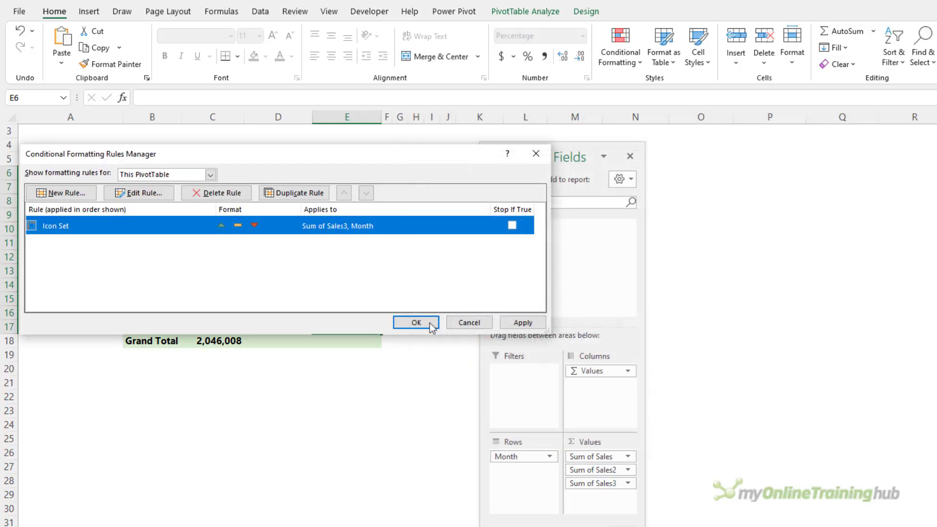
{"action": "left_click", "coordinate": [417, 319]}
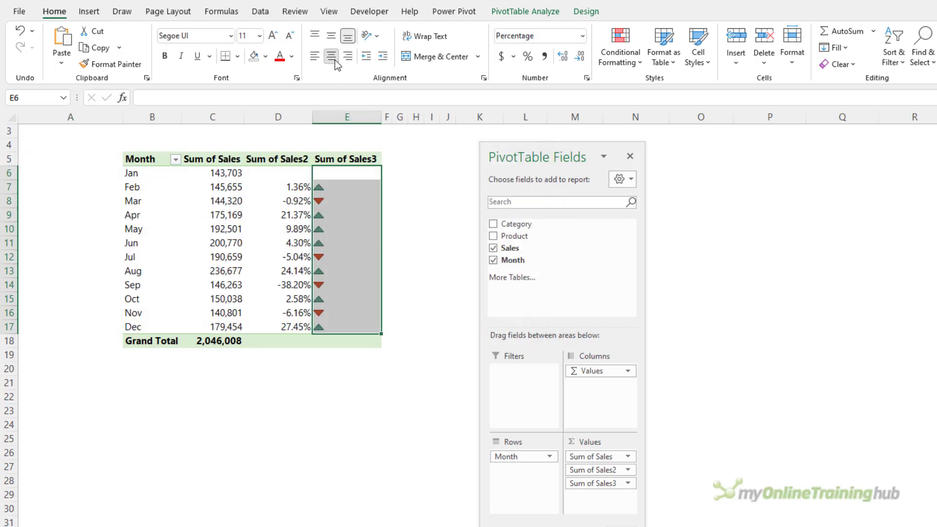
Centre the column E icons and rename the value headers to '%' and 'Change'.
{"action": "left_click", "coordinate": [334, 62]}
{"action": "left_click", "coordinate": [288, 159]}
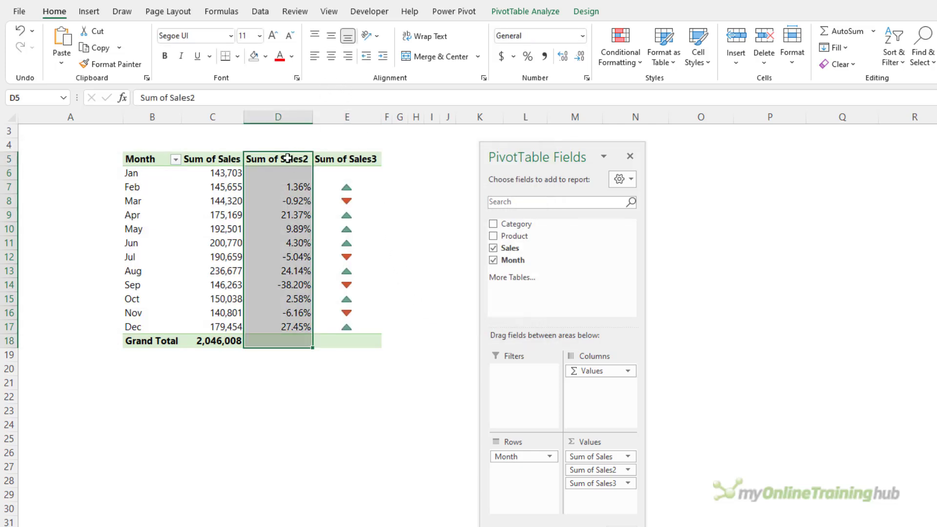
{"action": "left_click", "coordinate": [288, 158]}
{"action": "type", "text": "%"}
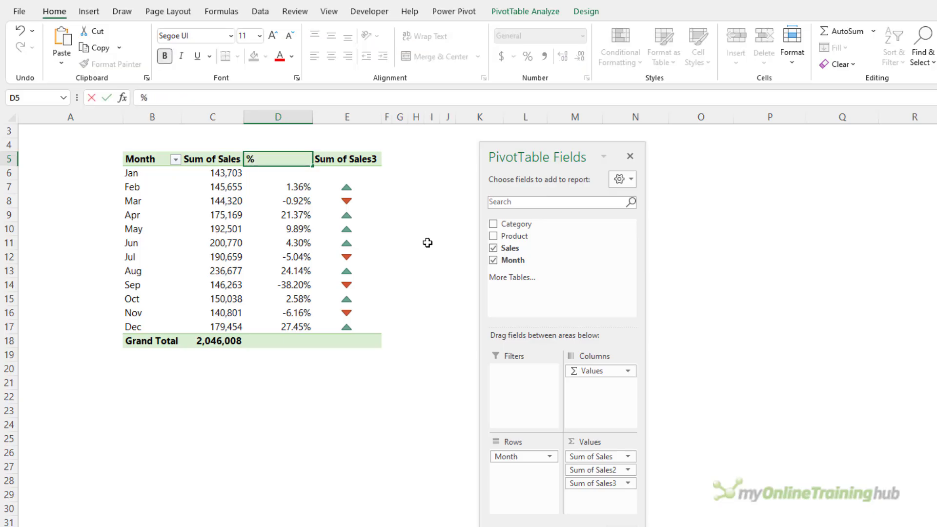
{"action": "key", "text": "Tab"}
{"action": "type", "text": "Change"}
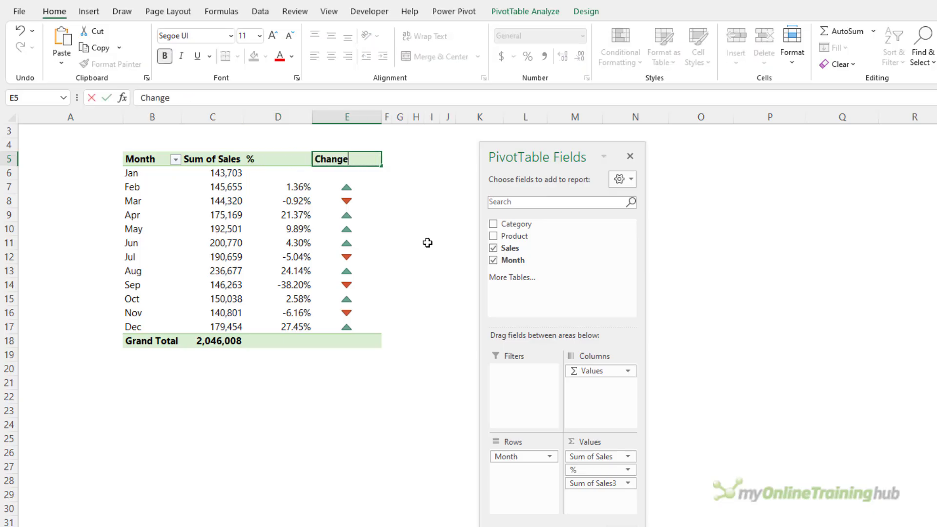
{"action": "key", "text": "Return"}
Right-align the % header and autofit column D to its contents.
{"action": "key", "text": "Left"}
{"action": "left_click", "coordinate": [343, 58]}
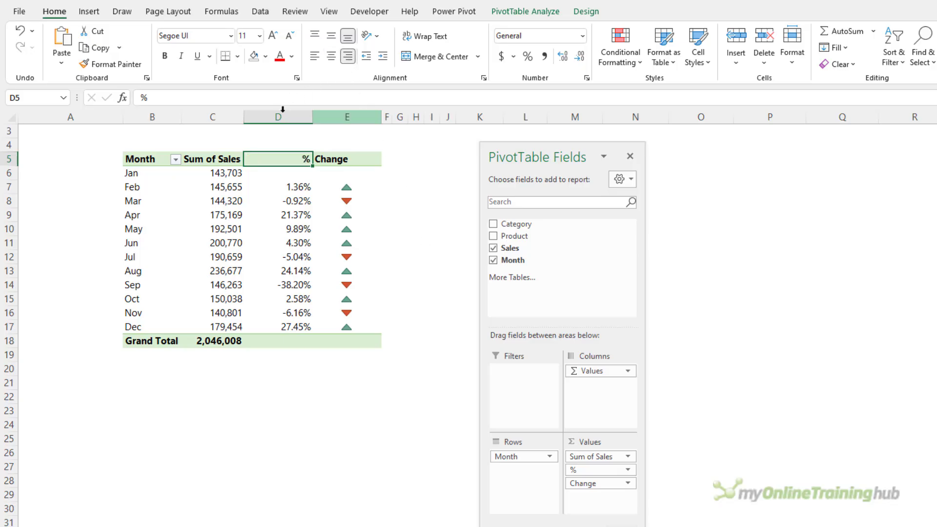
{"action": "left_click", "coordinate": [299, 120]}
{"action": "double_click", "coordinate": [312, 117]}
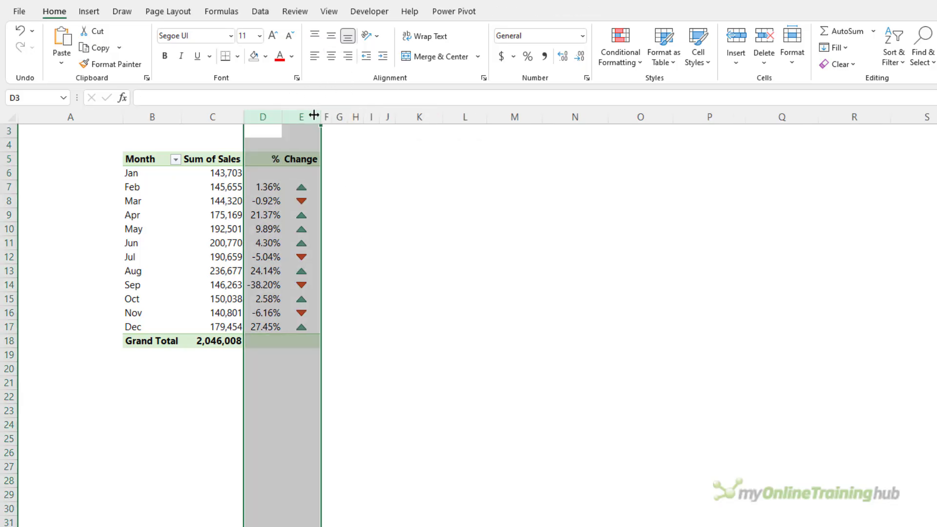
{"action": "left_click", "coordinate": [340, 211]}
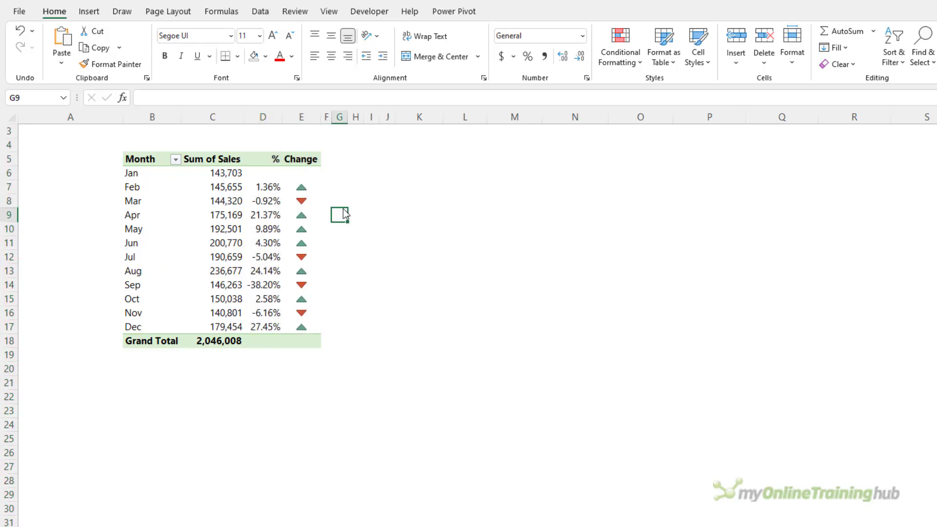
Add a Category slicer and position it left of the pivot, widening column A to fit.
{"action": "left_click", "coordinate": [158, 194]}
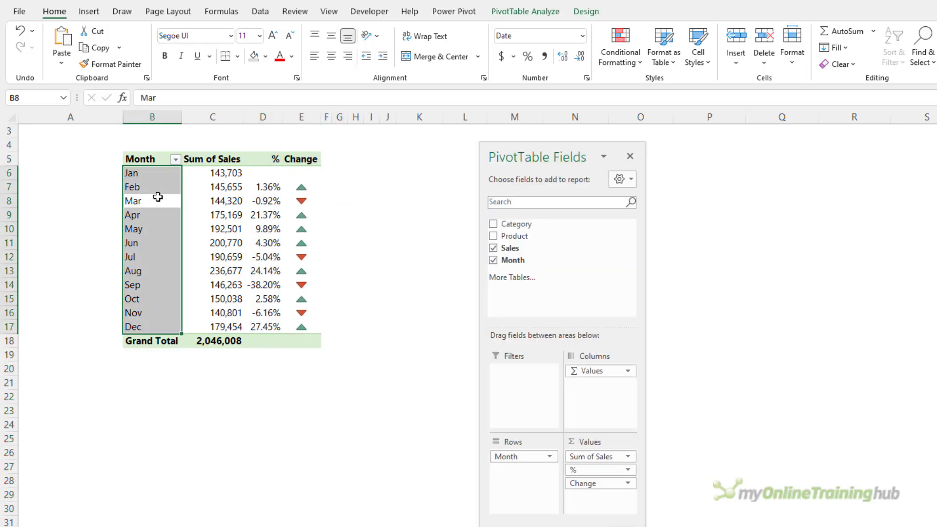
{"action": "right_click", "coordinate": [539, 226]}
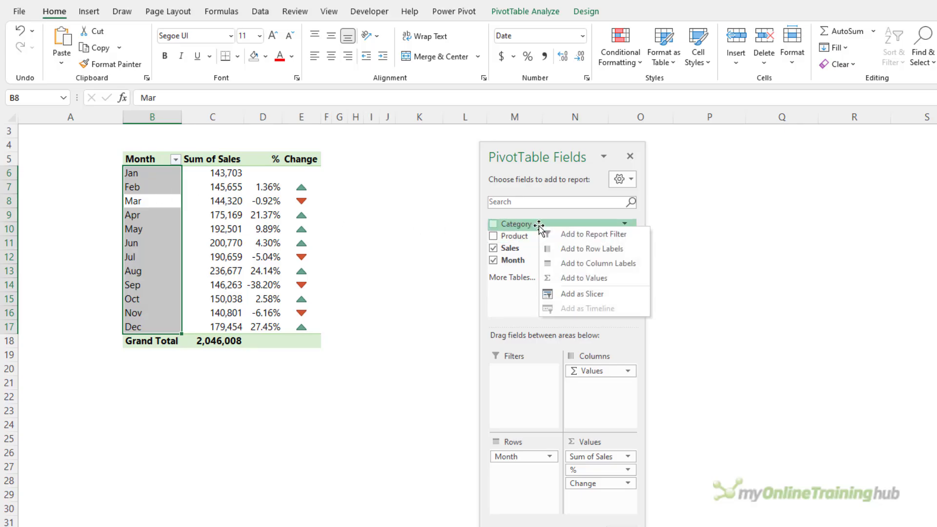
{"action": "left_click", "coordinate": [627, 292]}
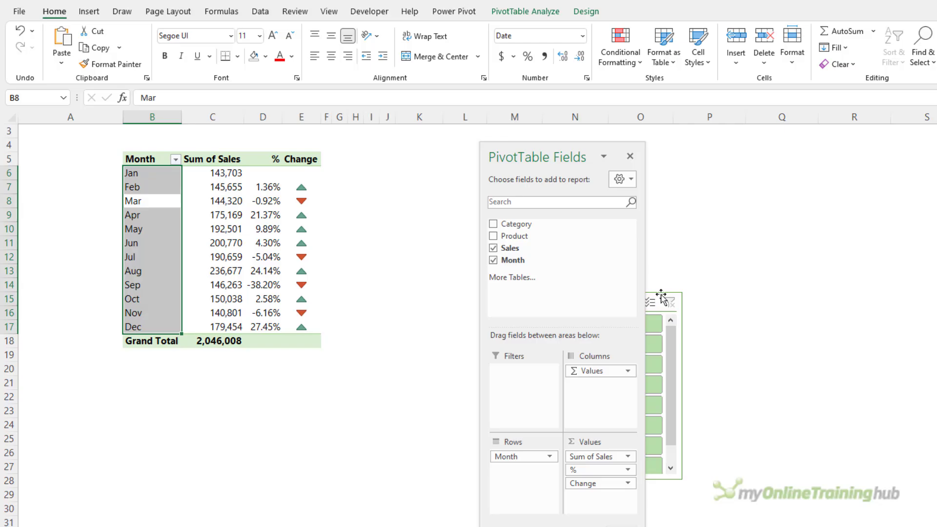
{"action": "left_click_drag", "start_coordinate": [661, 299], "coordinate": [77, 148]}
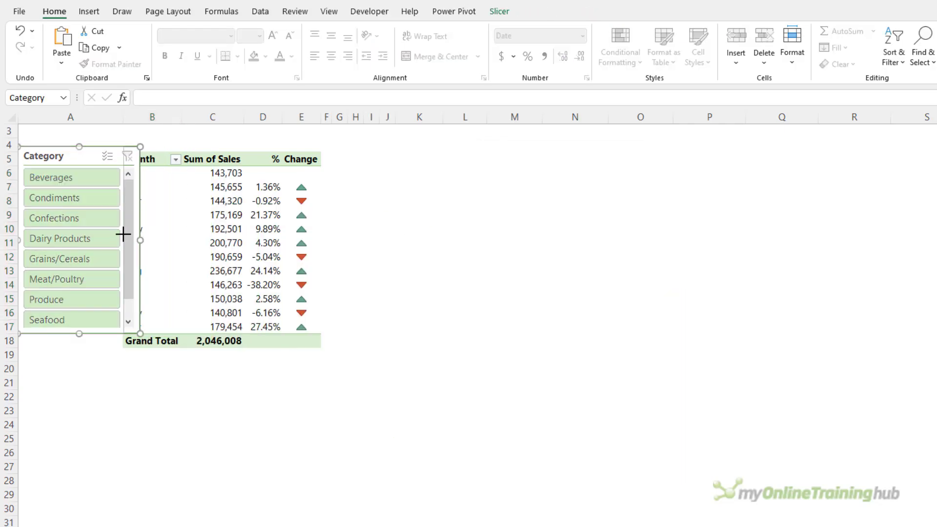
{"action": "left_click_drag", "start_coordinate": [123, 234], "coordinate": [123, 229]}
{"action": "left_click_drag", "start_coordinate": [123, 119], "coordinate": [137, 120]}
{"action": "left_click_drag", "start_coordinate": [98, 148], "coordinate": [103, 151]}
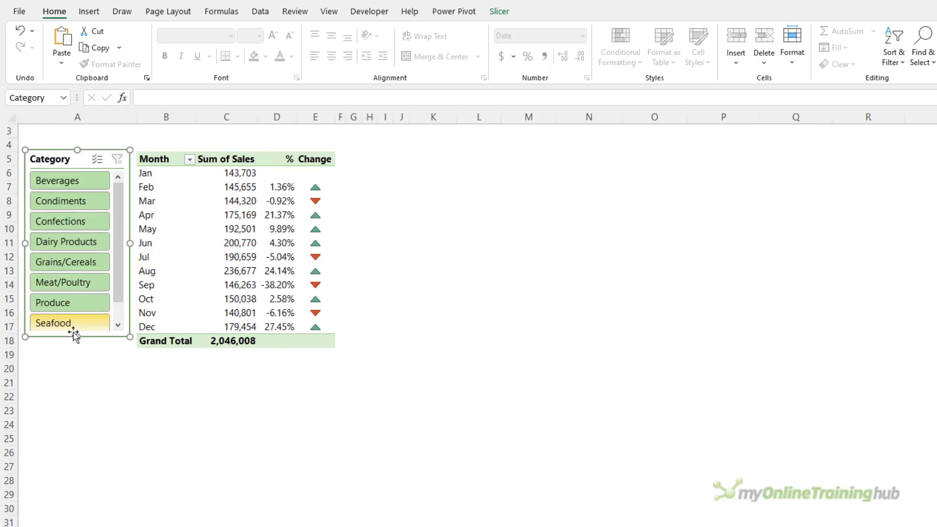
{"action": "left_click_drag", "start_coordinate": [73, 336], "coordinate": [74, 342]}
Try the slicer on Condiments, Confections and Grains/Cereals, leaving it filtered to Seafood.
{"action": "left_click", "coordinate": [75, 207]}
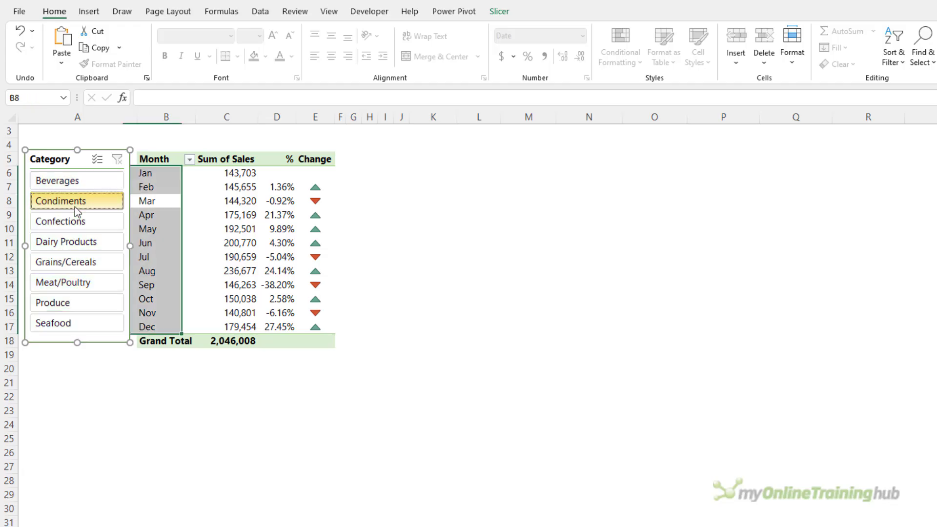
{"action": "left_click", "coordinate": [145, 376]}
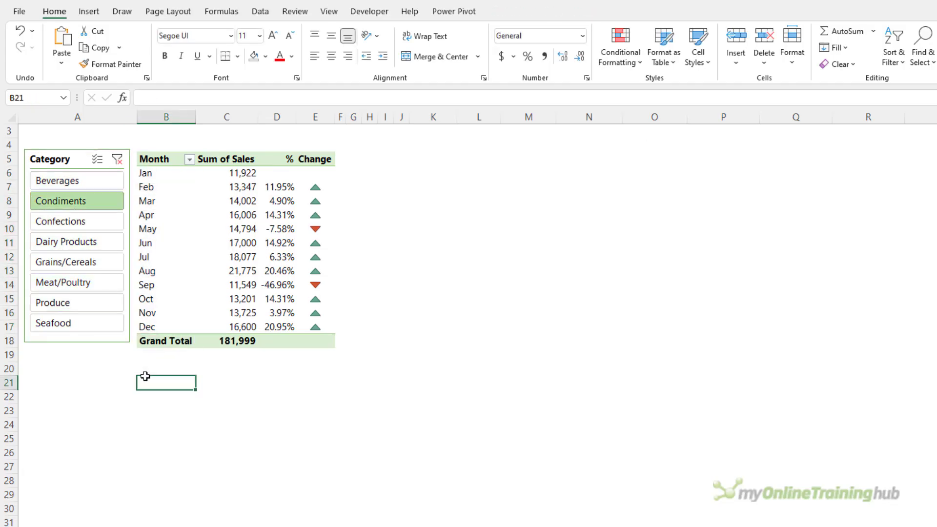
{"action": "left_click", "coordinate": [82, 226]}
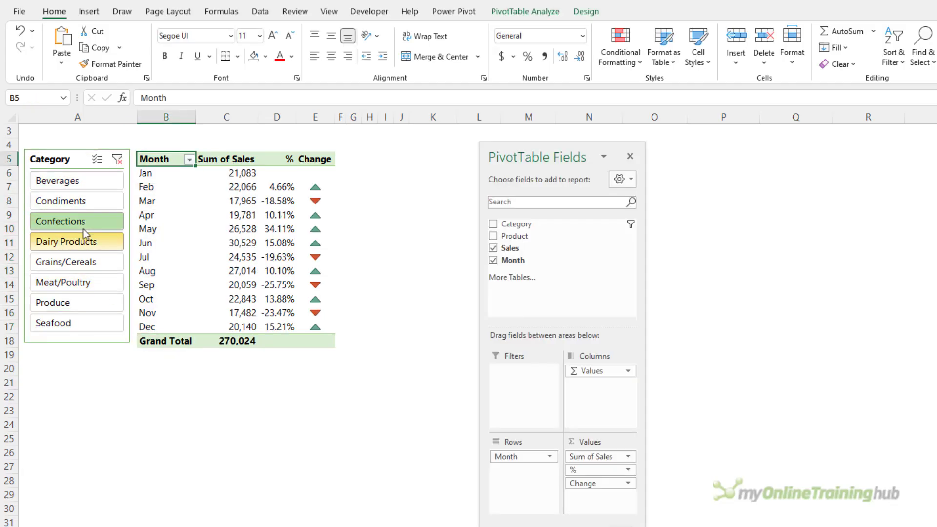
{"action": "left_click", "coordinate": [72, 260]}
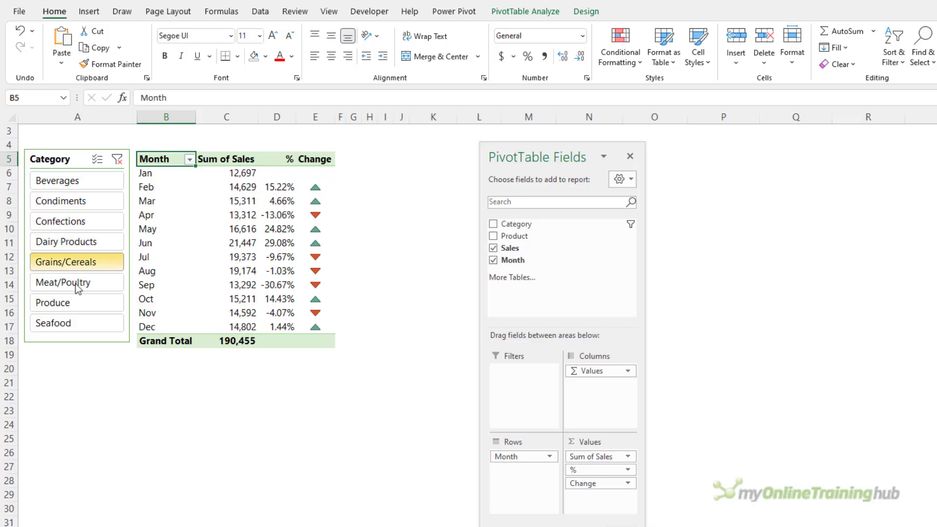
{"action": "left_click", "coordinate": [80, 321]}
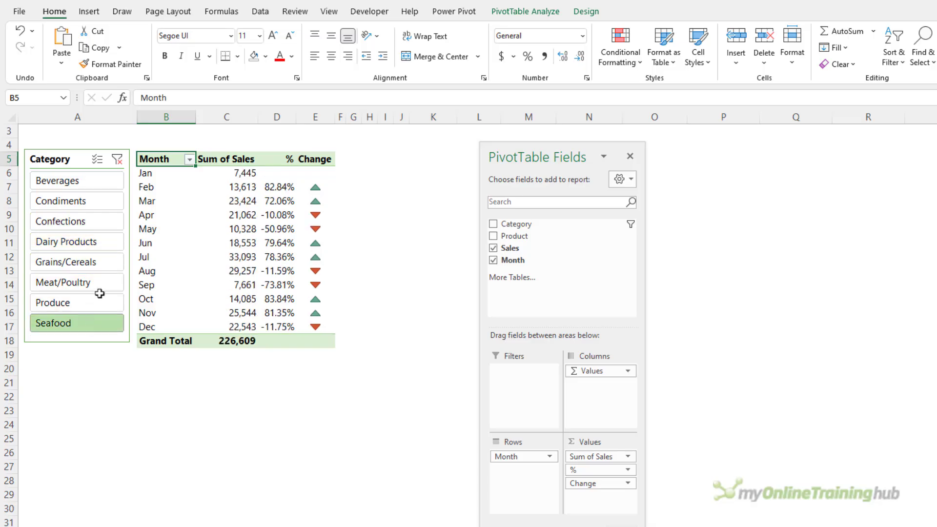
Turn on 'Show items with no data' in the Month field's Layout & Print settings.
{"action": "right_click", "coordinate": [169, 192]}
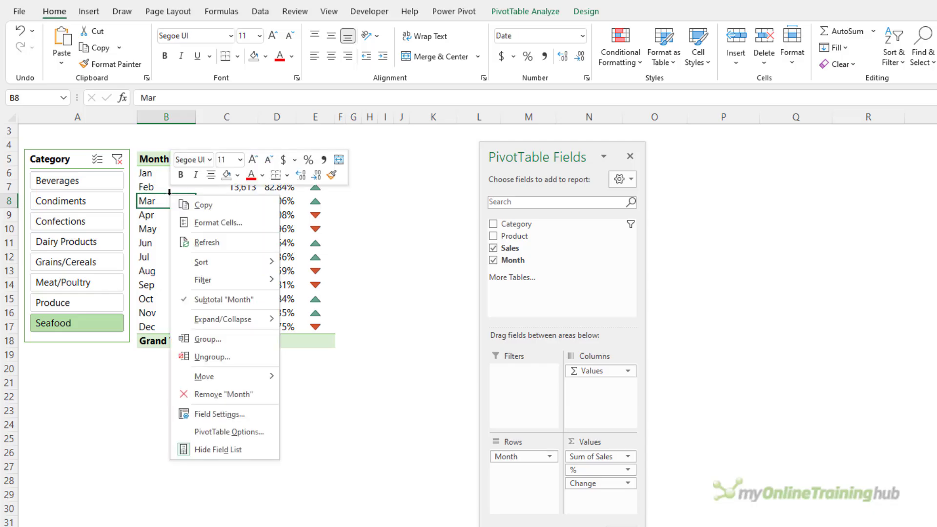
{"action": "left_click", "coordinate": [254, 414]}
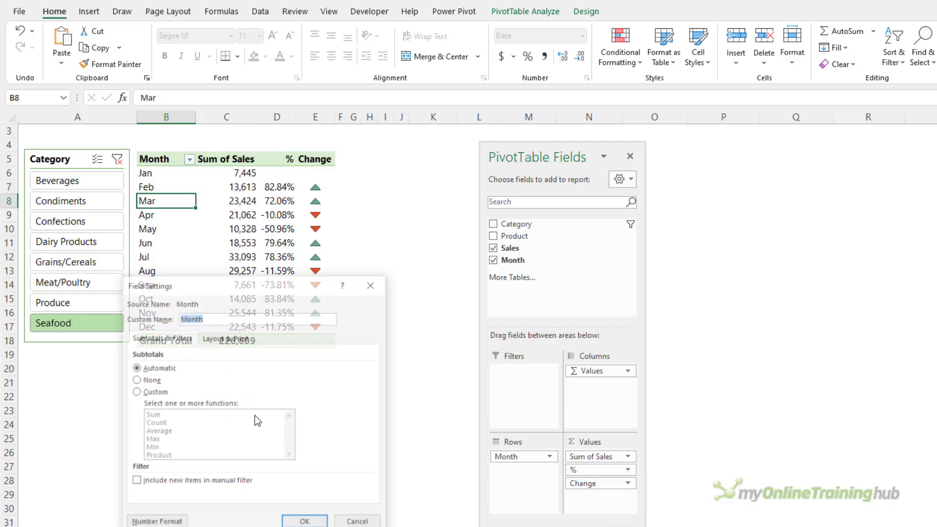
{"action": "left_click", "coordinate": [219, 340]}
{"action": "left_click", "coordinate": [144, 446]}
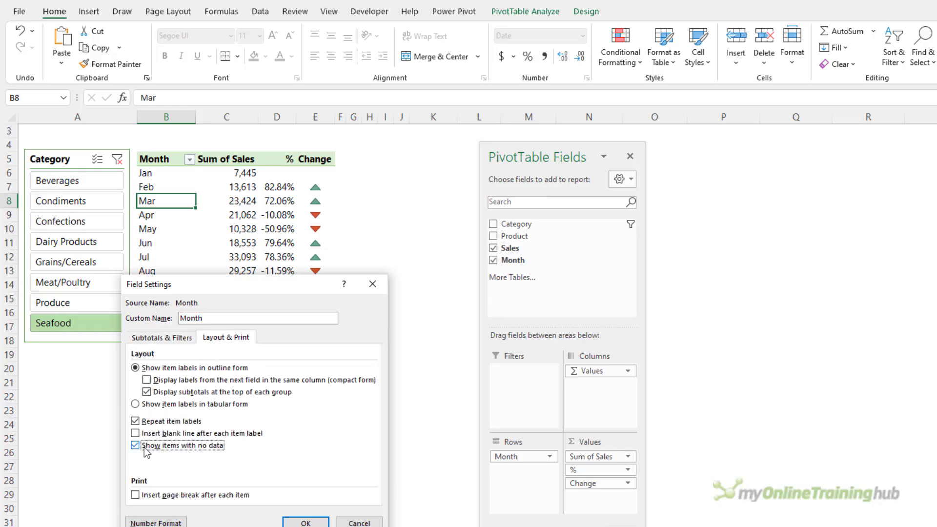
{"action": "left_click", "coordinate": [303, 522]}
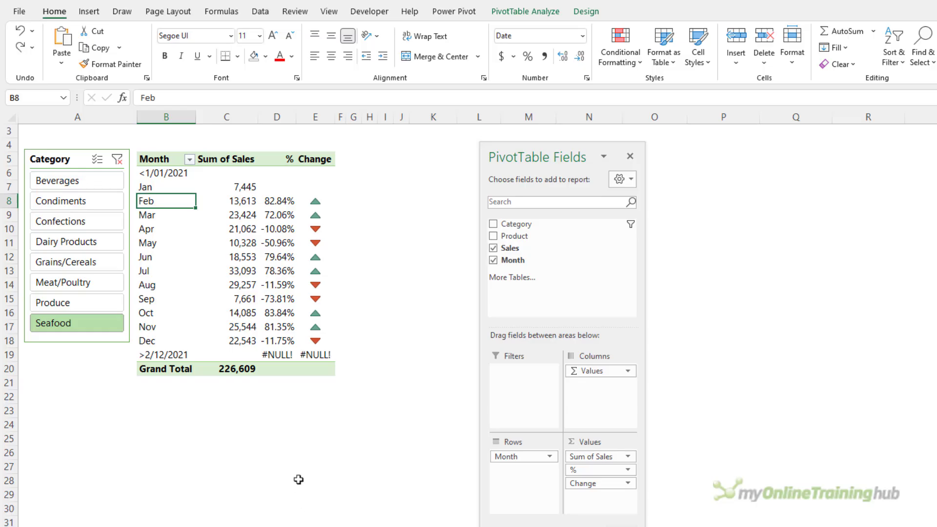
{"action": "mouse_move", "coordinate": [285, 355]}
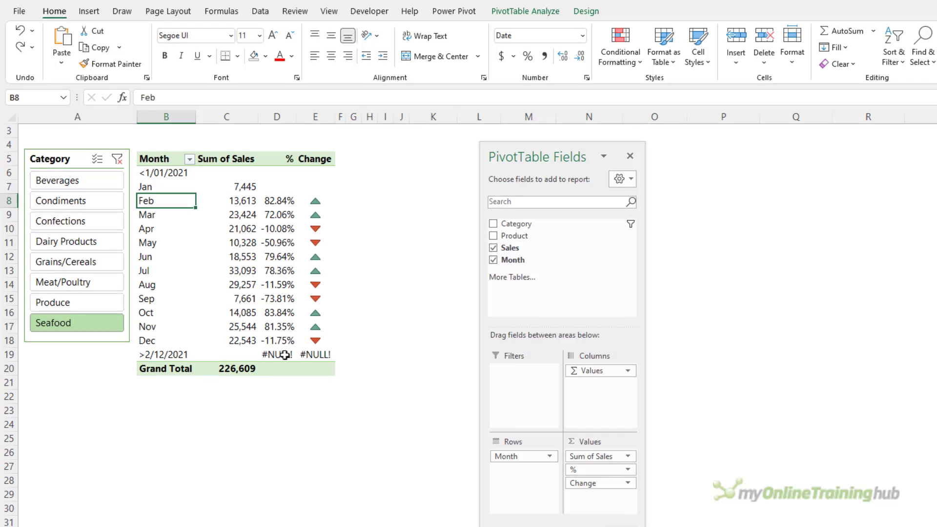
In PivotTable Options, tick 'For error values show' with an empty value to blank the #NULL! cells.
{"action": "right_click", "coordinate": [266, 314]}
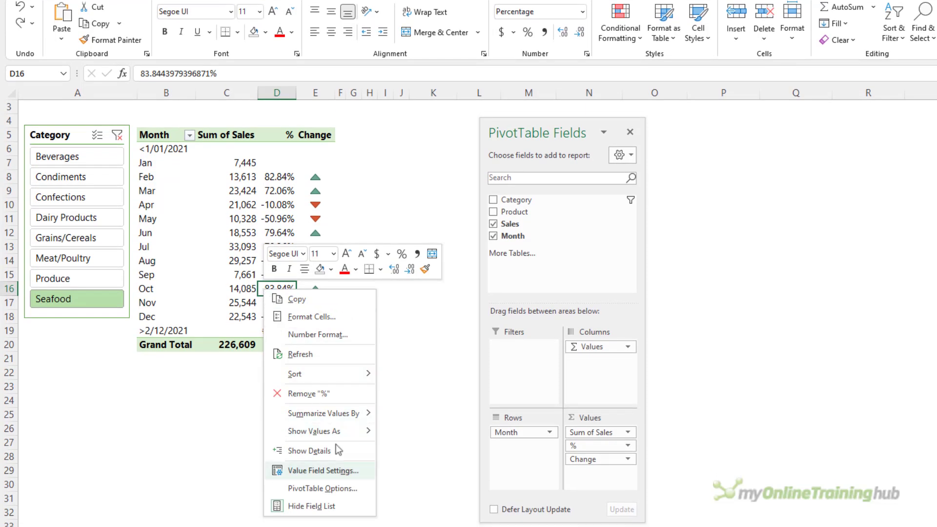
{"action": "left_click", "coordinate": [357, 488]}
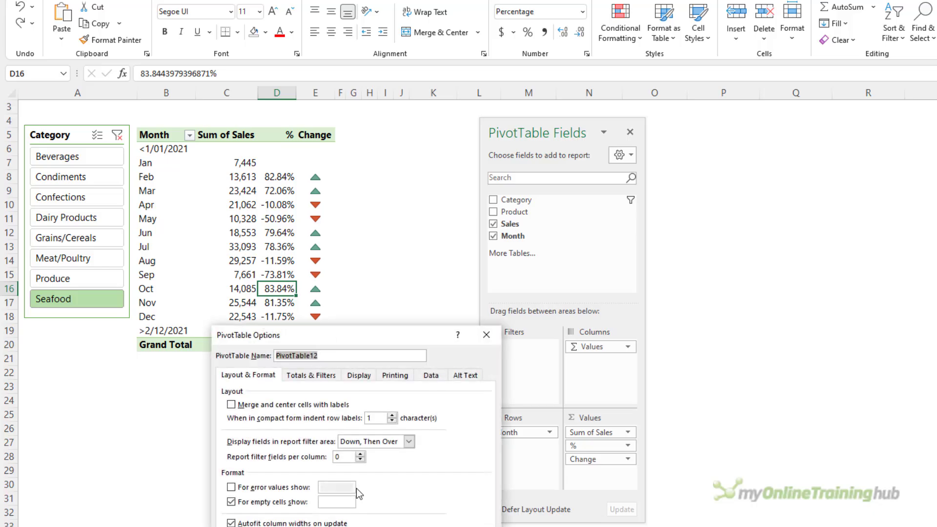
{"action": "left_click", "coordinate": [281, 488]}
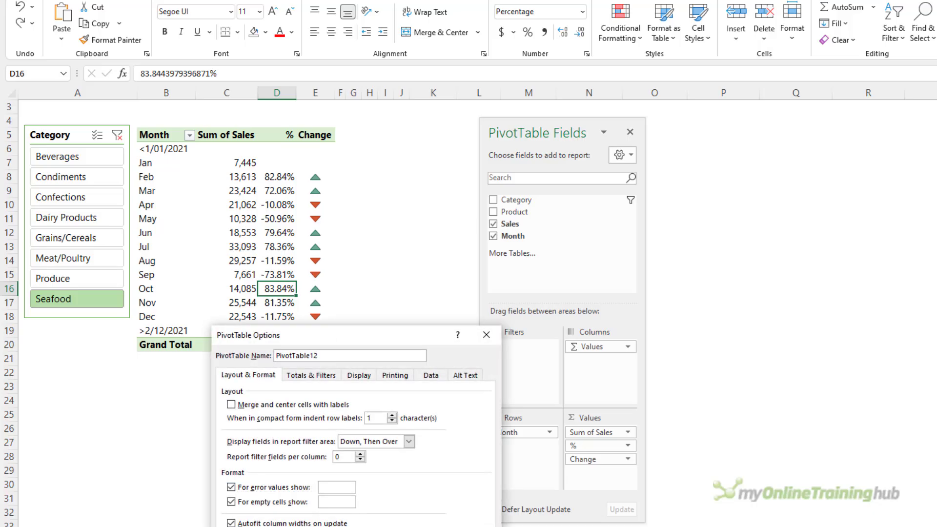
{"action": "key", "text": "Return"}
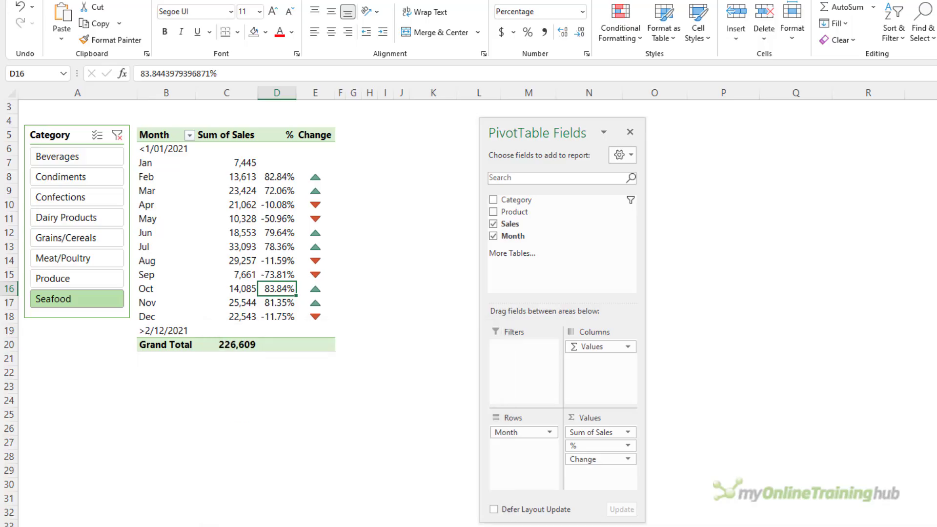
Select the <1/01/2021 and >2/12/2021 row labels and check the Group dialog, then cancel it.
{"action": "left_click", "coordinate": [176, 150]}
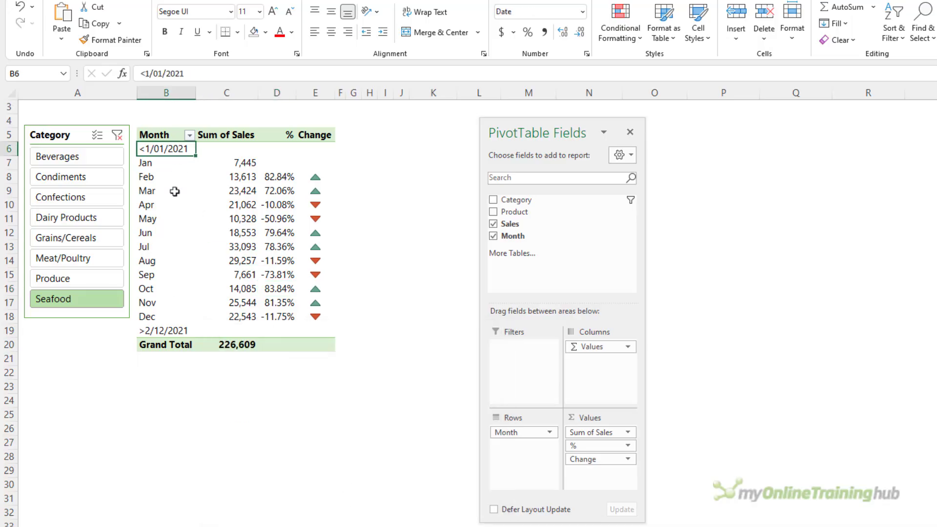
{"action": "left_click", "coordinate": [171, 331]}
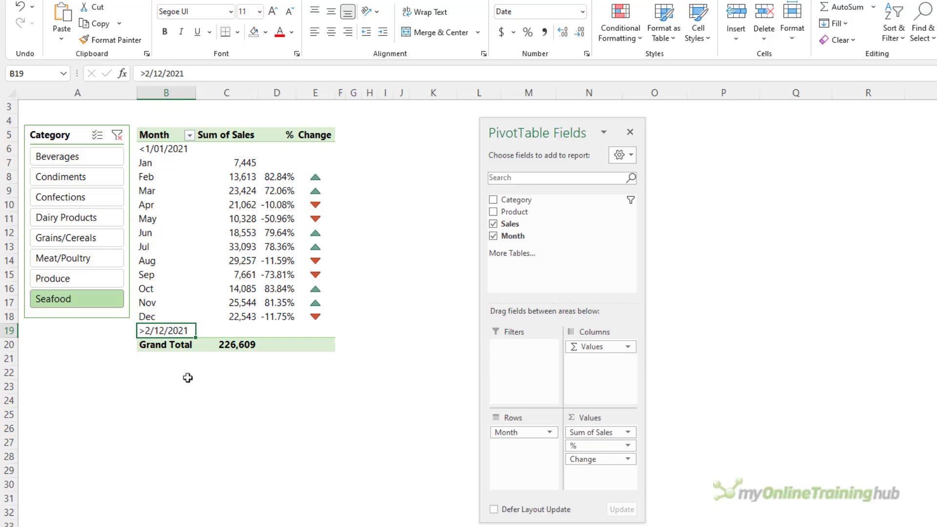
{"action": "right_click", "coordinate": [152, 221]}
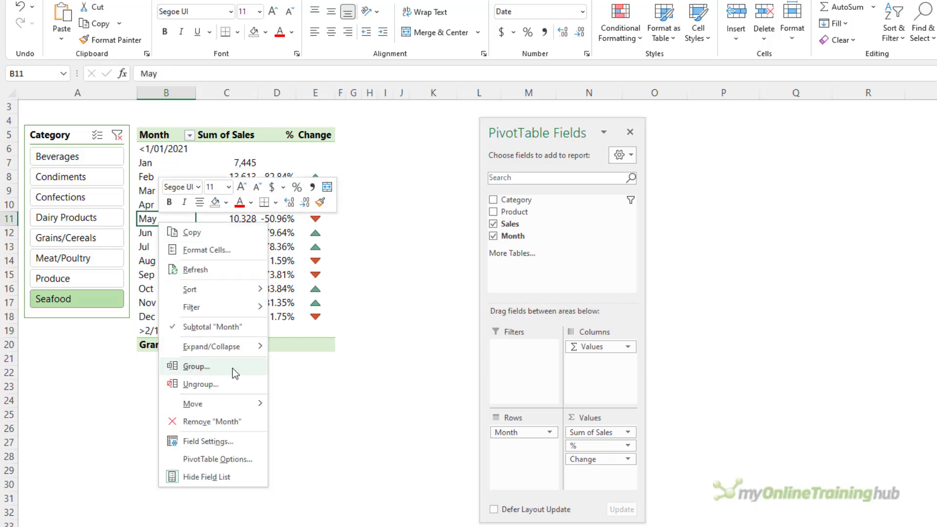
{"action": "left_click", "coordinate": [232, 367]}
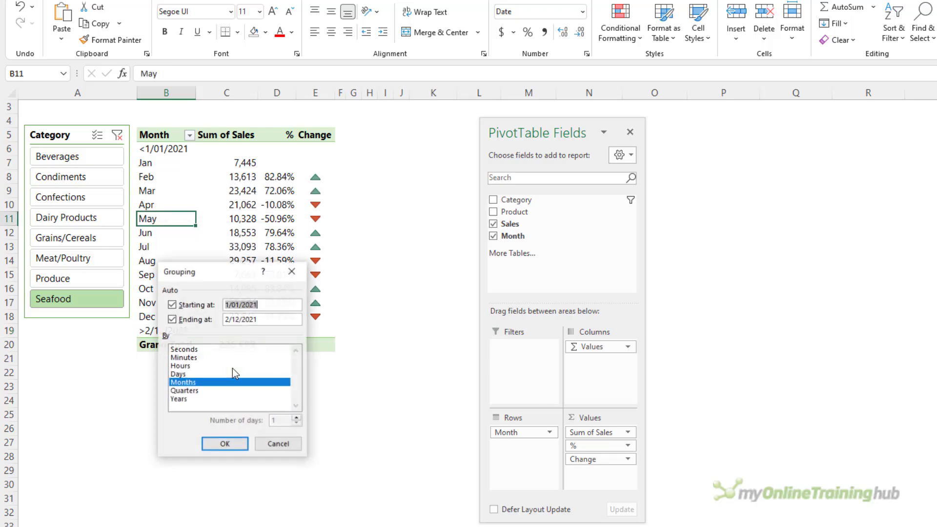
{"action": "left_click", "coordinate": [278, 444]}
Filter the Month field to exclude the out-of-range date items, leaving Jan–Dec.
{"action": "left_click", "coordinate": [190, 135]}
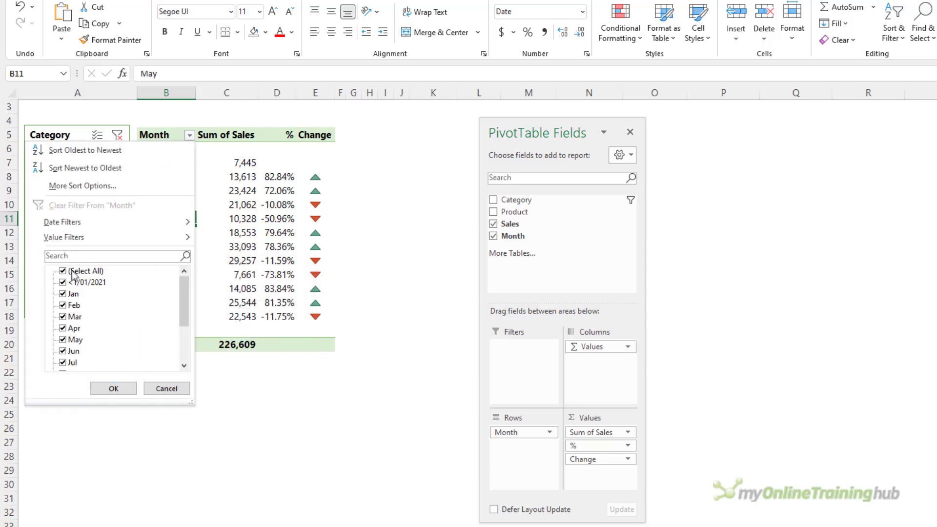
{"action": "scroll", "coordinate": [71, 312], "scroll_direction": "down", "scroll_amount": 2}
{"action": "left_click", "coordinate": [63, 363]}
{"action": "left_click", "coordinate": [113, 389]}
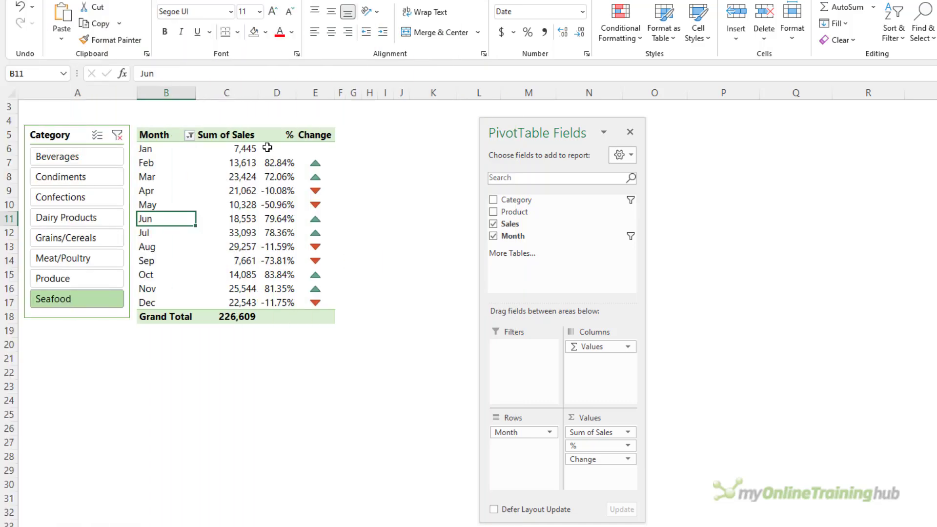
Switch to the examples sheet showing the percentage change formula and its #DIV/0! result.
{"action": "key", "text": "Up"}
{"action": "key", "text": "Up"}
{"action": "key", "text": "Up"}
{"action": "key", "text": "Up"}
{"action": "key", "text": "Up"}
{"action": "key", "text": "Right"}
{"action": "key", "text": "Right"}
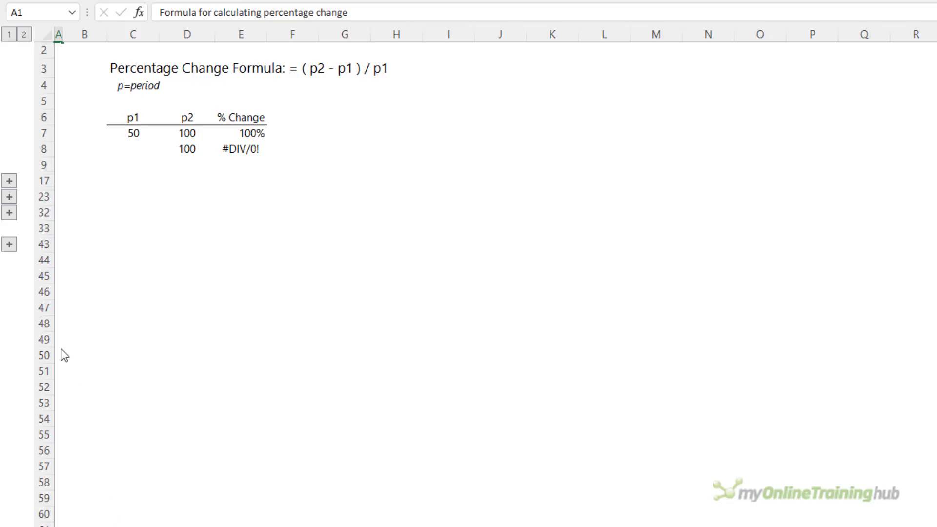
Expand the Correct Solution rows and inspect example 1's IFERROR formula.
{"action": "left_click", "coordinate": [13, 182]}
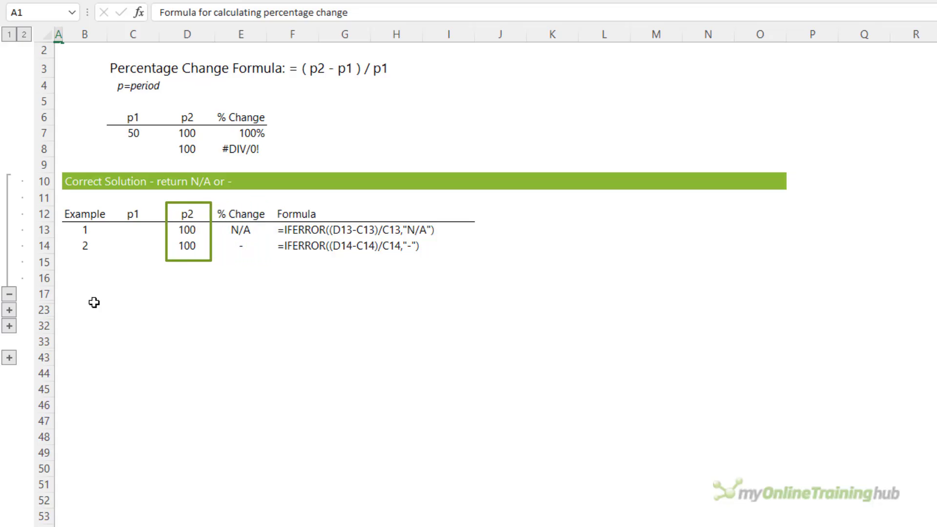
{"action": "left_click", "coordinate": [231, 230]}
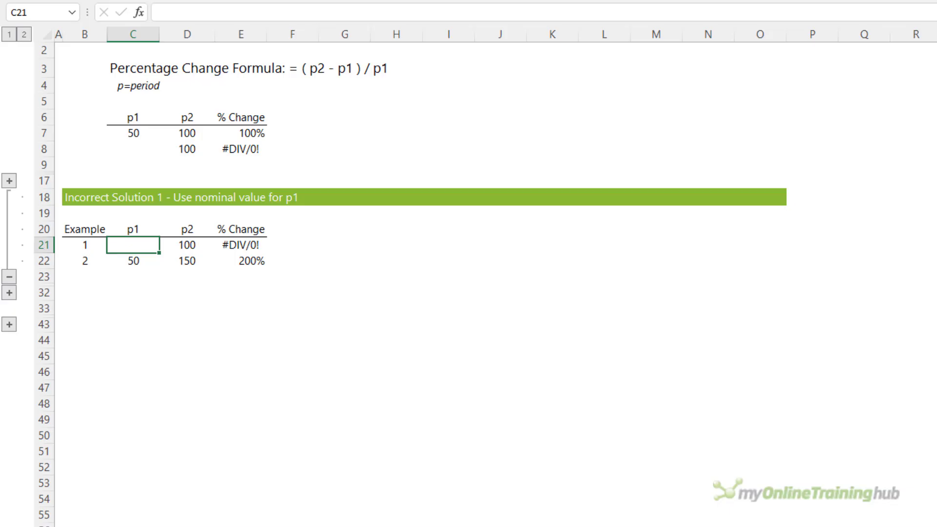
Enter 1 as example 1's p1, then compare example 1 and 2 values and % change formulas.
{"action": "type", "text": "1"}
{"action": "key", "text": "ctrl+Return"}
{"action": "left_click", "coordinate": [132, 261]}
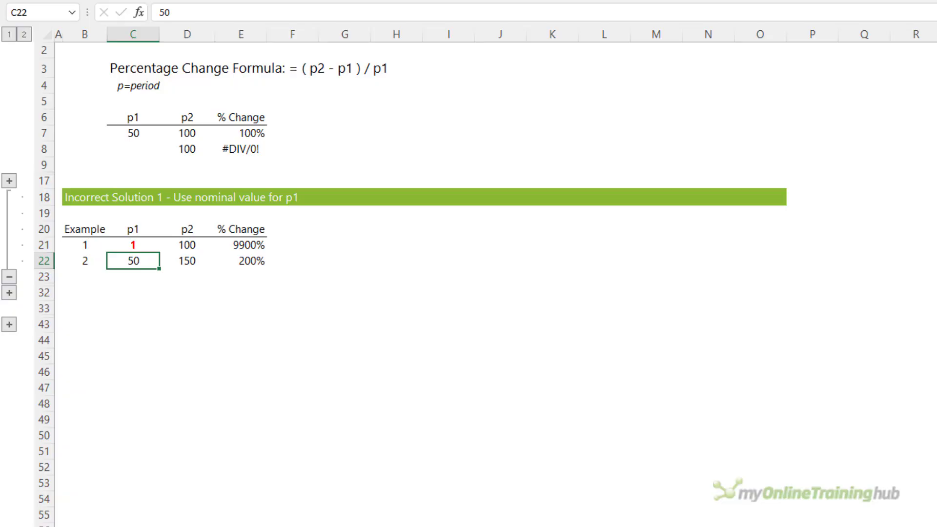
{"action": "left_click", "coordinate": [187, 260]}
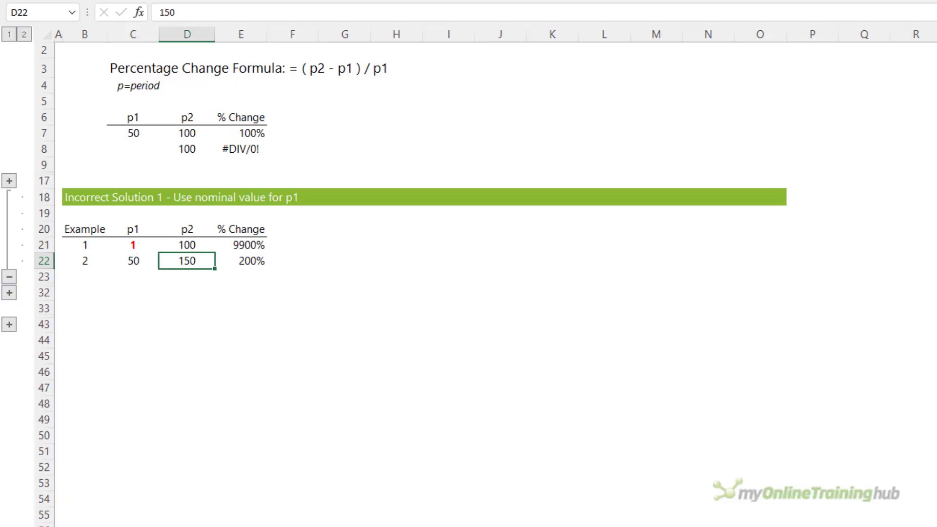
{"action": "left_click", "coordinate": [240, 260]}
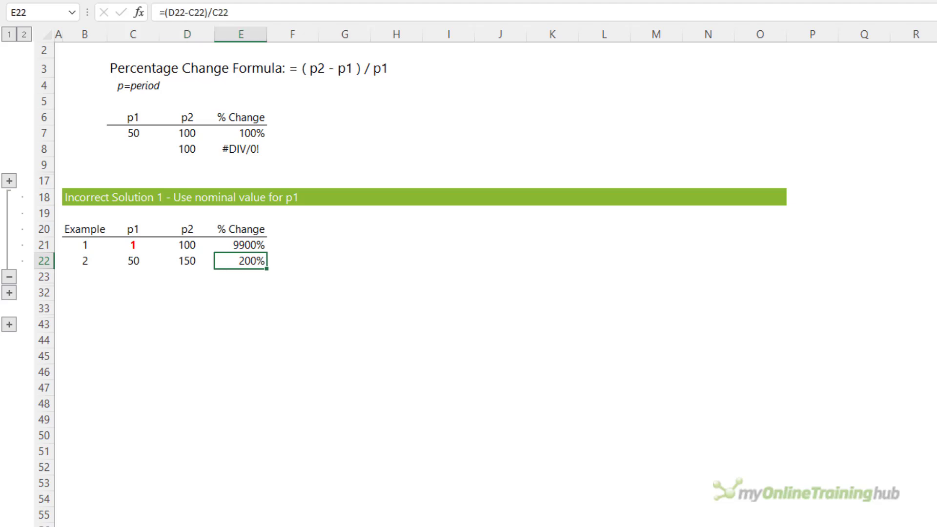
{"action": "left_click", "coordinate": [240, 244]}
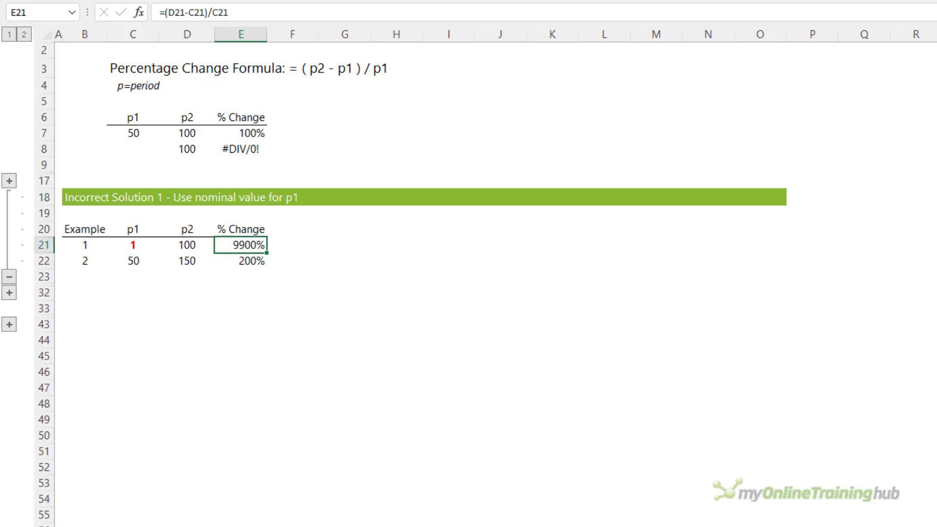
{"action": "left_click", "coordinate": [241, 261]}
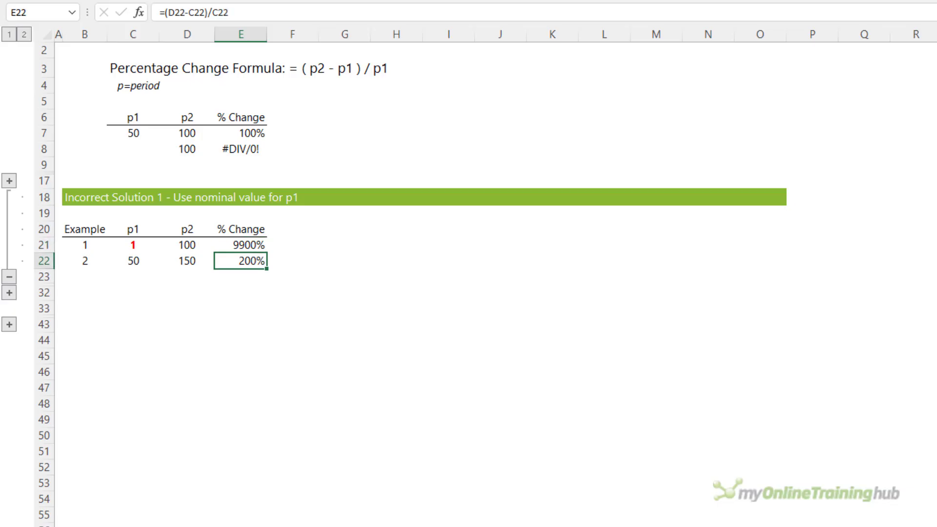
{"action": "left_click", "coordinate": [241, 245]}
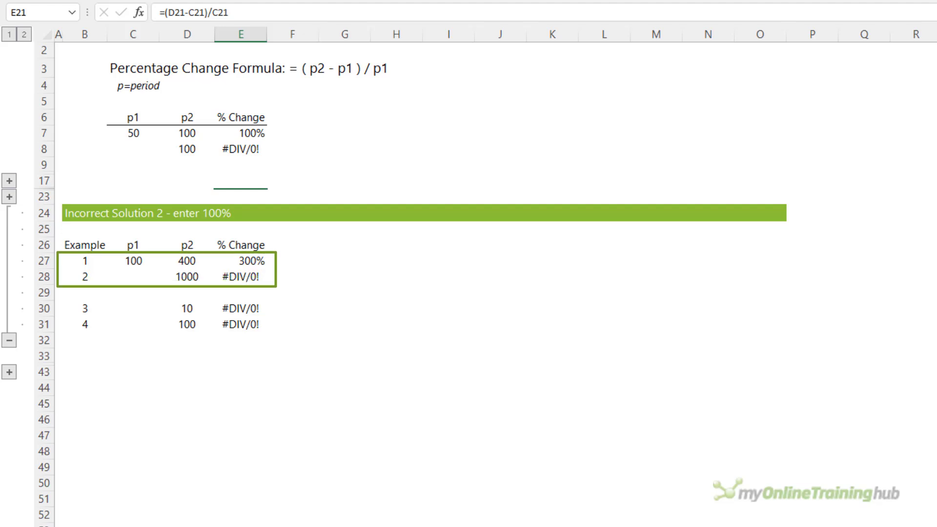
Overwrite example 2's % Change with a hard-coded 100%.
{"action": "left_click", "coordinate": [251, 276]}
{"action": "type", "text": "100%"}
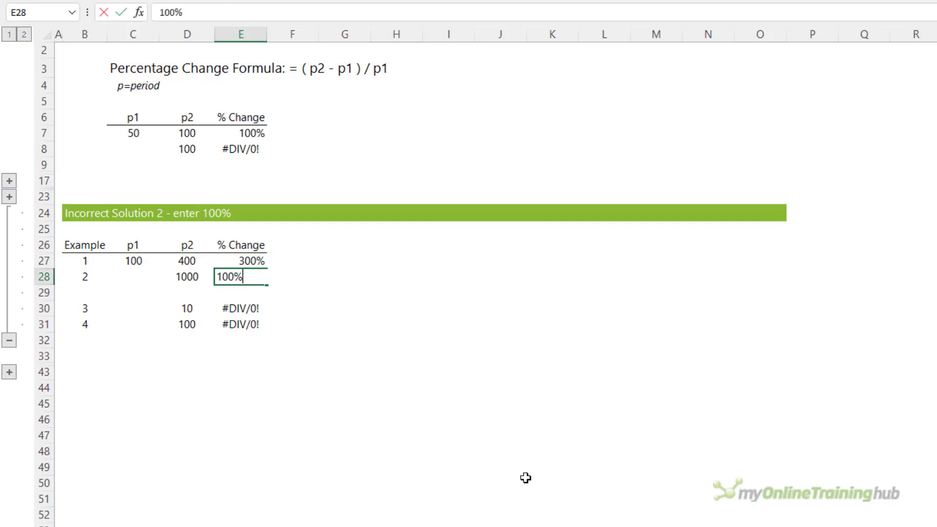
{"action": "key", "text": "Return"}
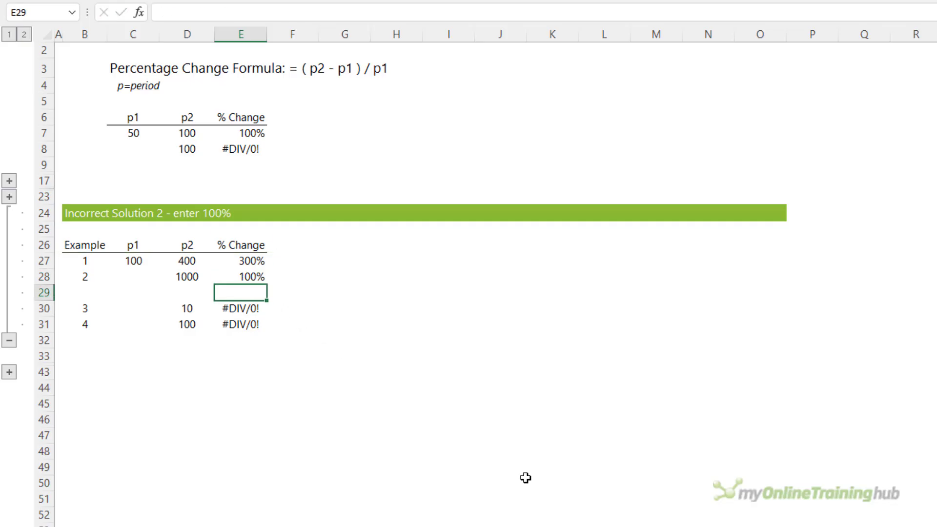
{"action": "key", "text": "Up"}
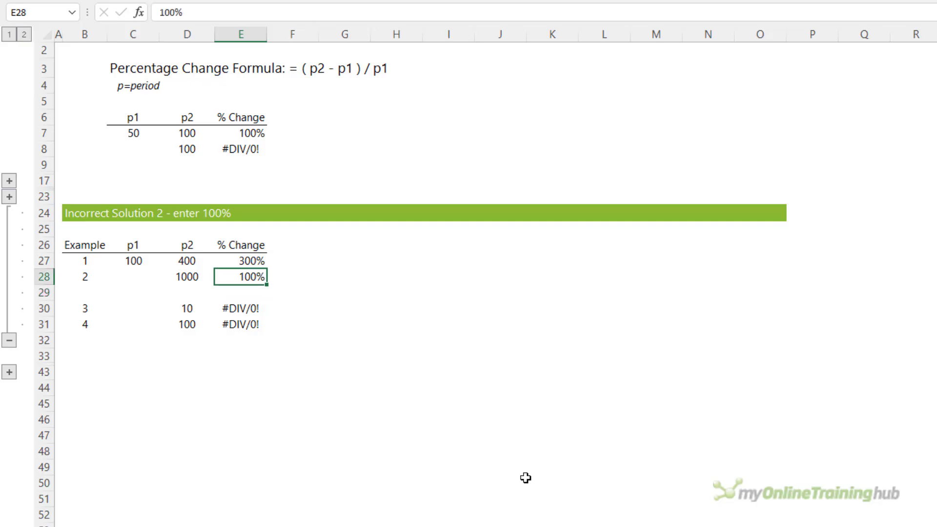
{"action": "key", "text": "Up"}
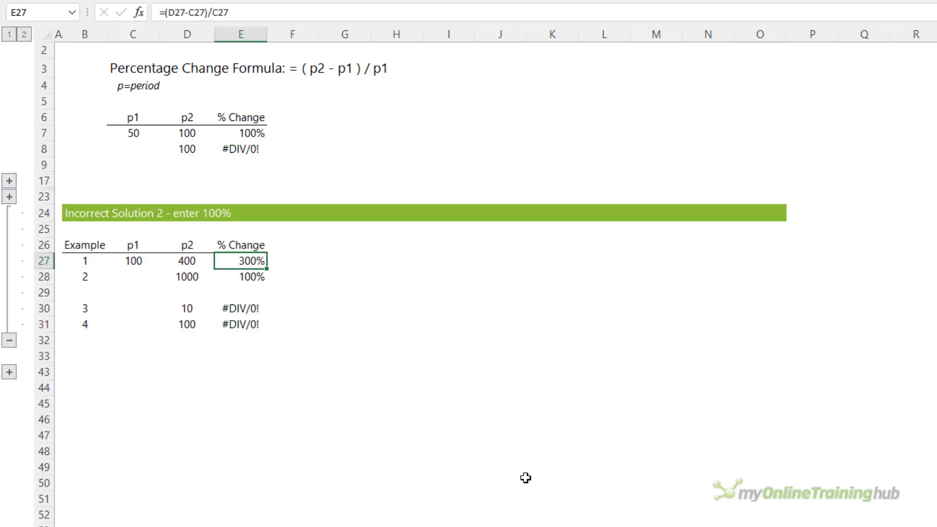
Replace example 3's #DIV/0! % Change with a typed 100.
{"action": "left_click", "coordinate": [248, 308]}
{"action": "key", "text": "F2"}
{"action": "key", "text": "Escape"}
{"action": "type", "text": "100"}
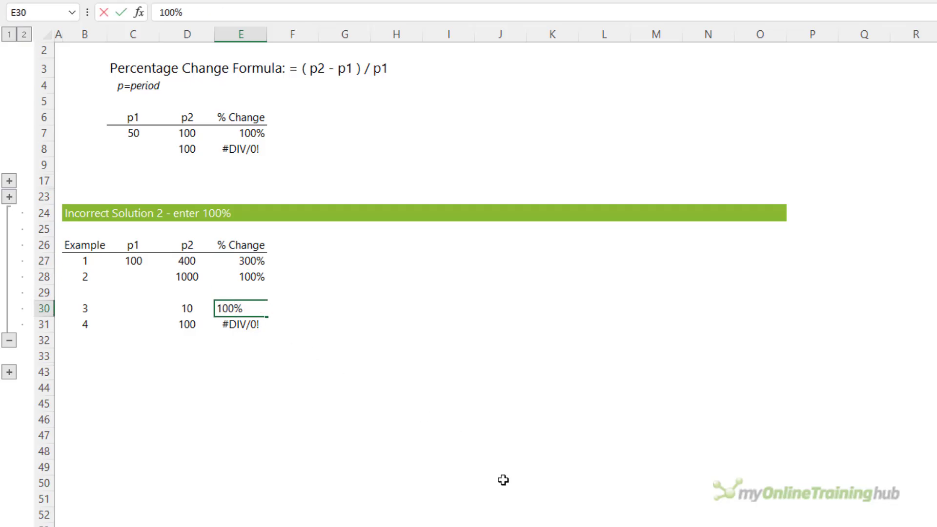
{"action": "key", "text": "Return"}
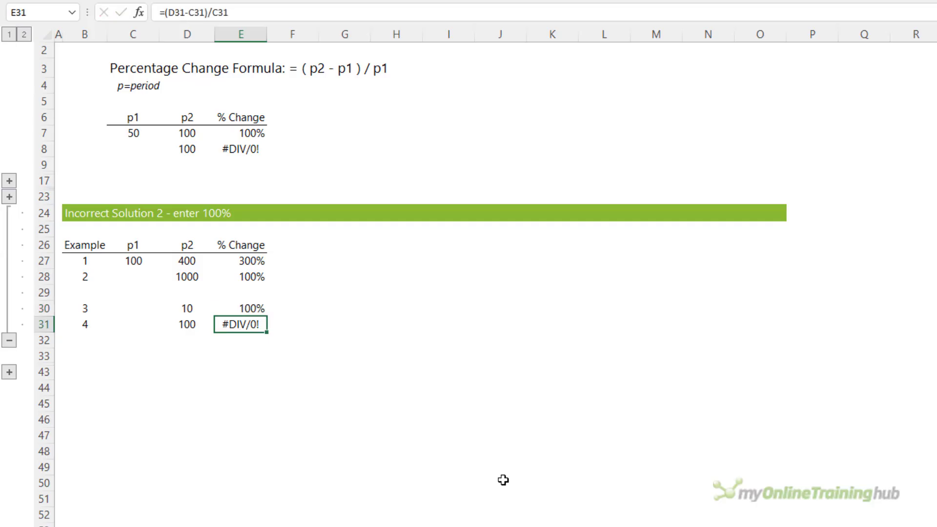
{"action": "type", "text": "100"}
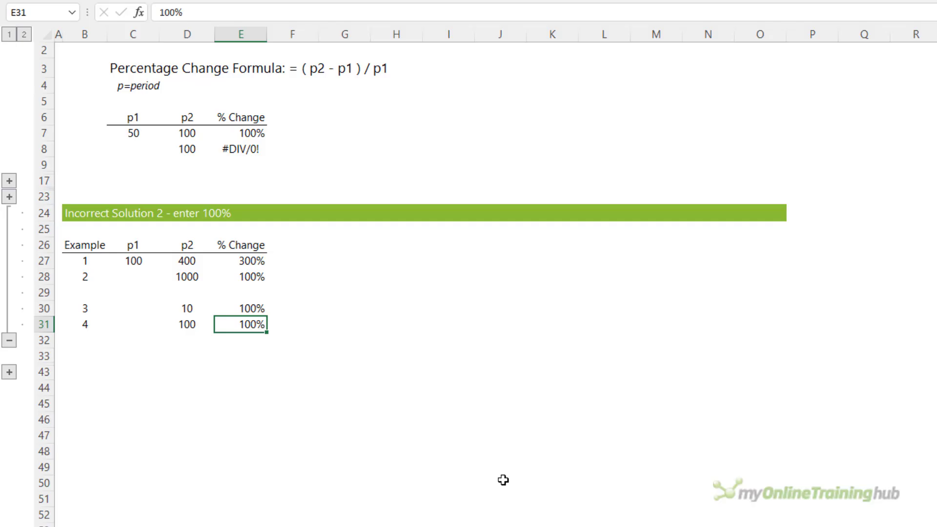
{"action": "key", "text": "Up"}
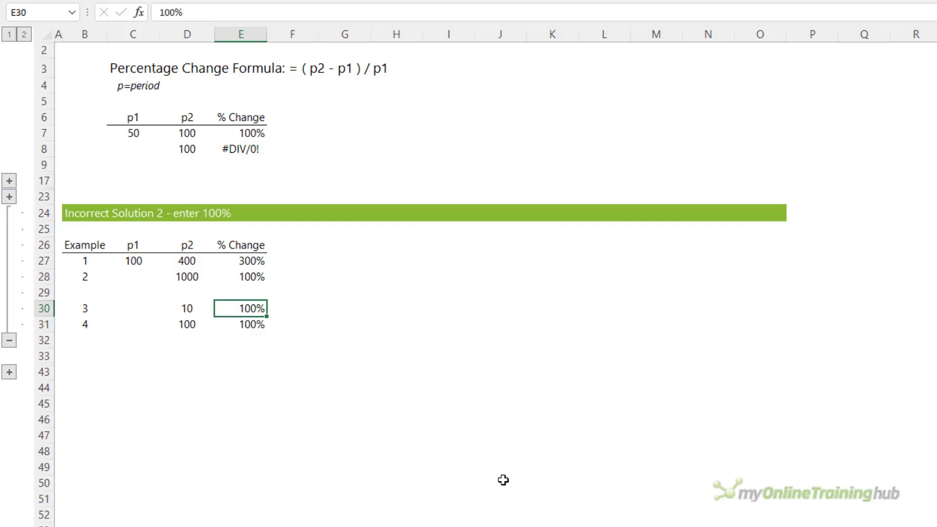